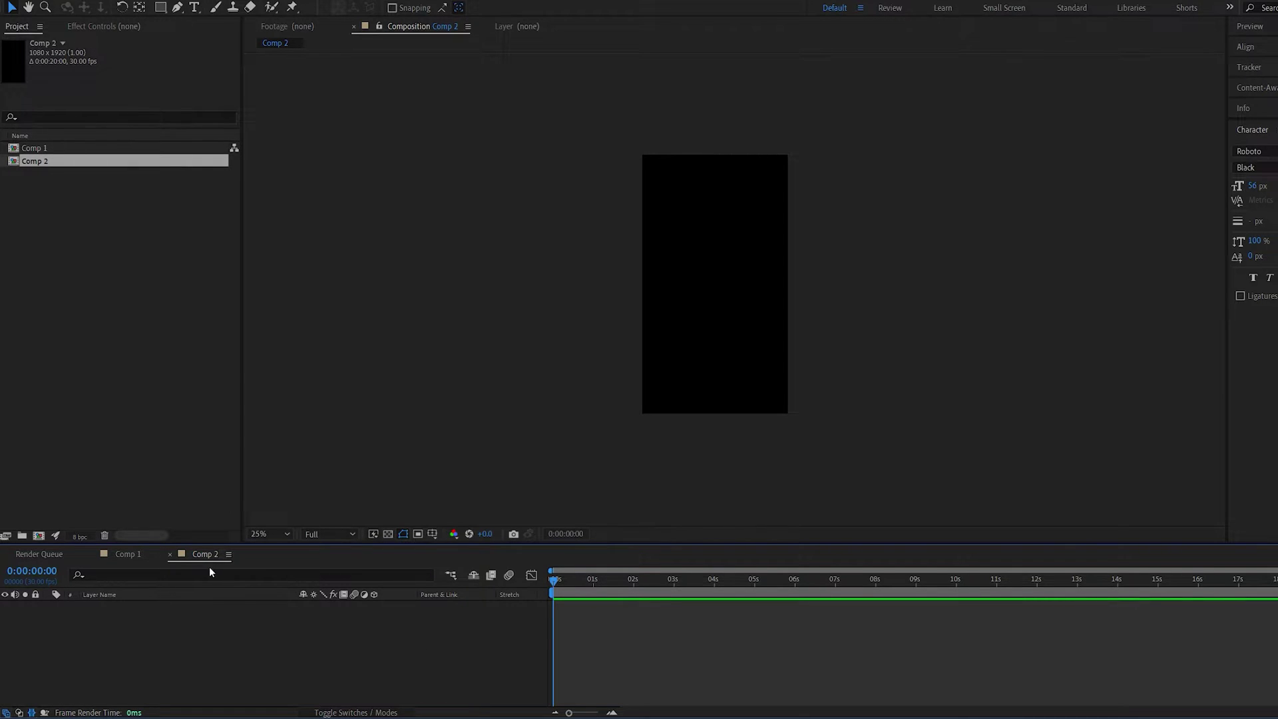
Step: Review the composition settings of Comp 2
{"action": "right_click", "coordinate": [202, 557]}
{"action": "left_click", "coordinate": [225, 355]}
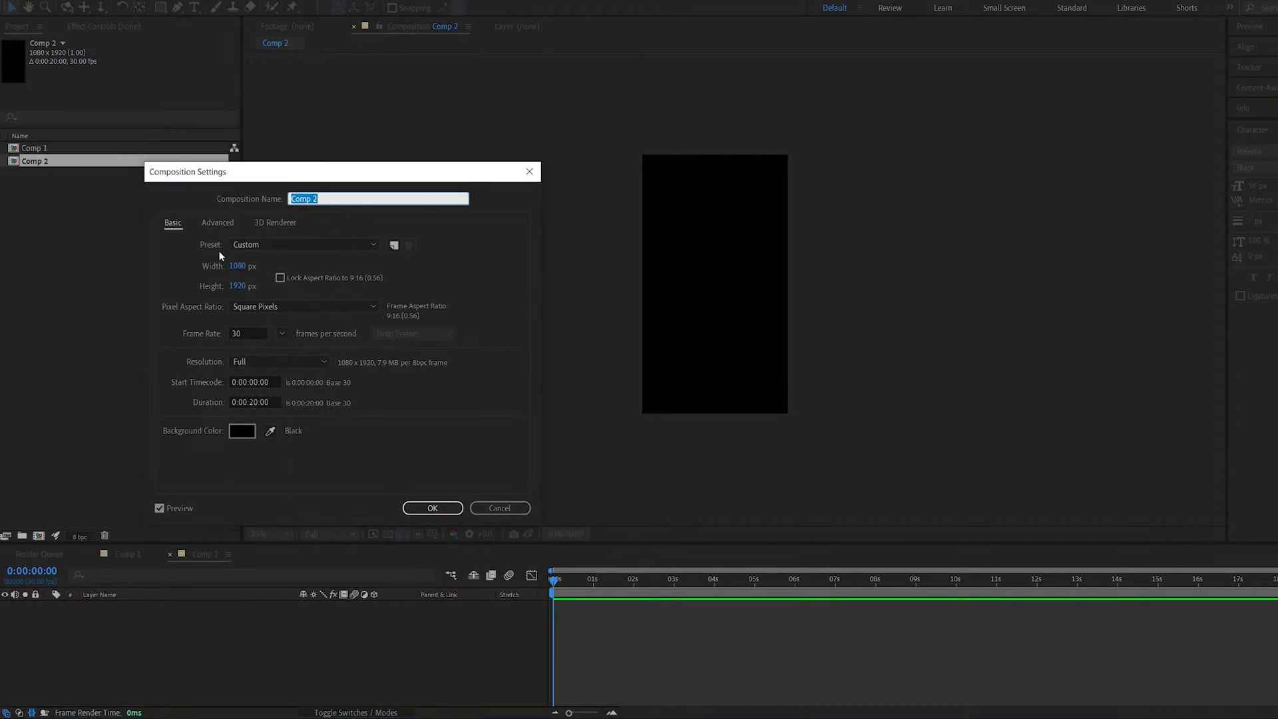
{"action": "left_click", "coordinate": [432, 507]}
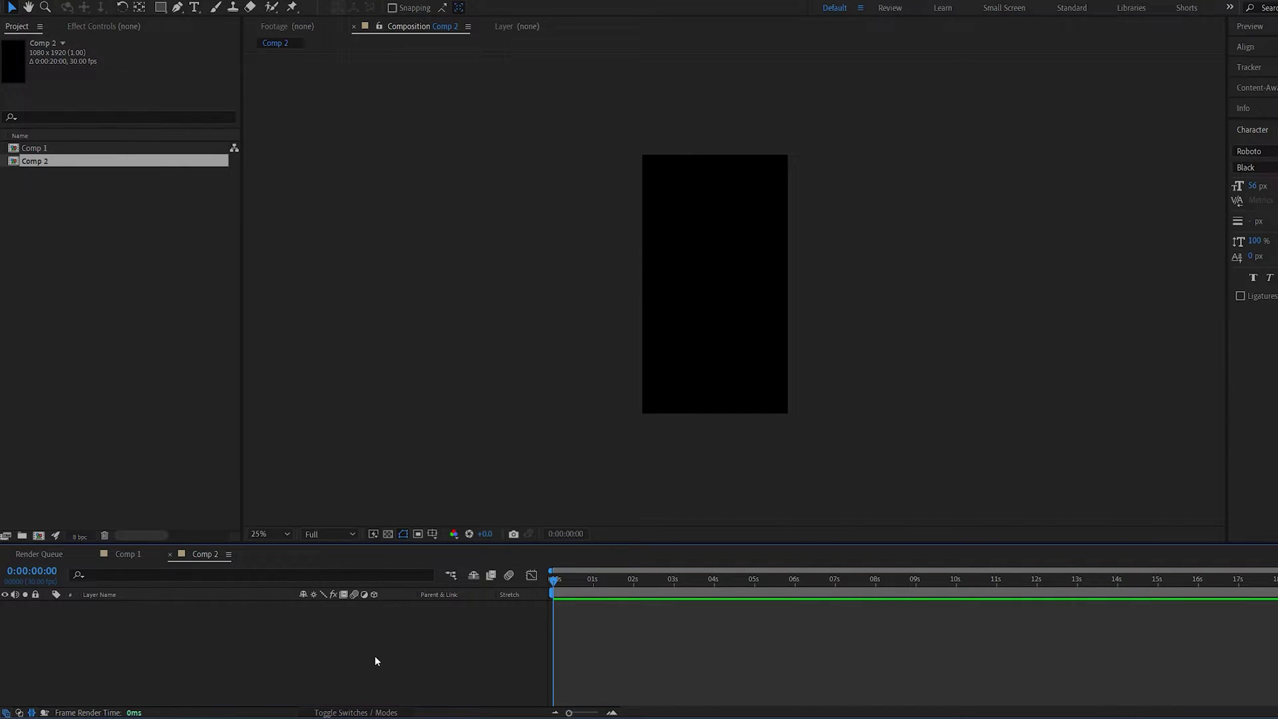
Step: Create a text layer reading "Chatter1: Hey!" in Comp 2
{"action": "right_click", "coordinate": [406, 616]}
{"action": "mouse_move", "coordinate": [467, 479]}
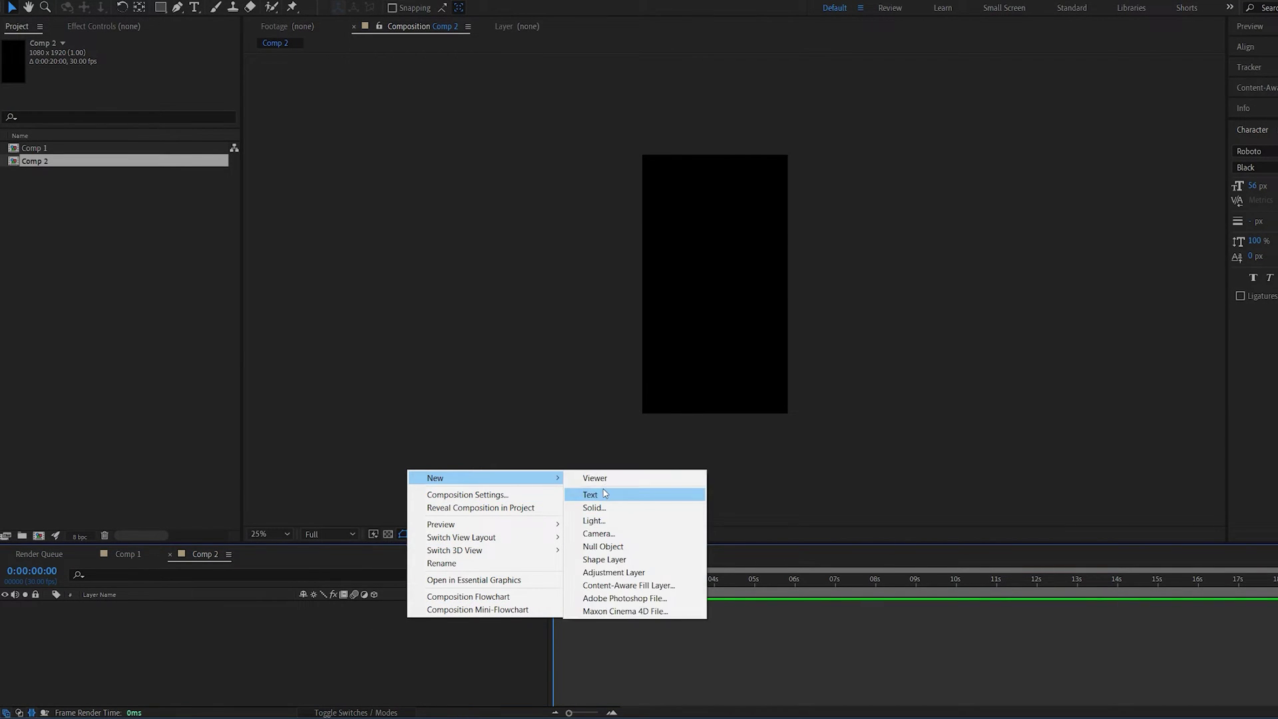
{"action": "left_click", "coordinate": [604, 493]}
{"action": "type", "text": "Chatter1:"}
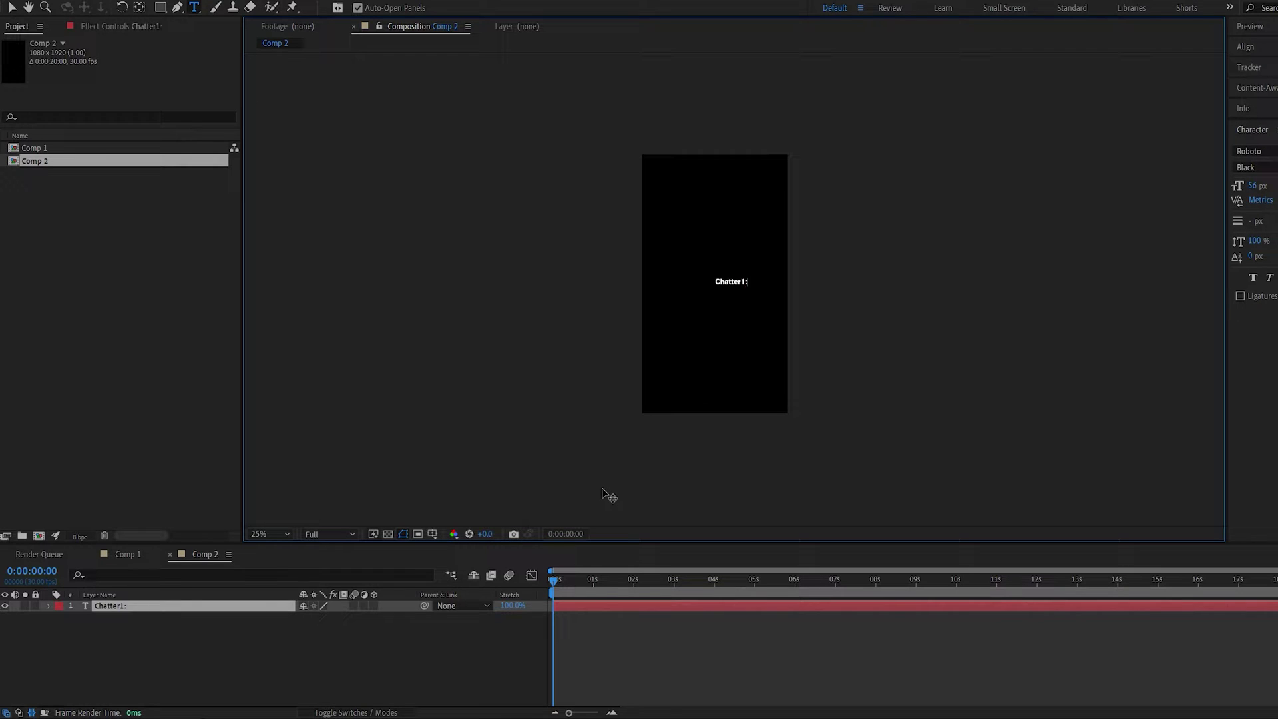
{"action": "type", "text": "Hey!"}
{"action": "left_click", "coordinate": [117, 621]}
{"action": "left_click", "coordinate": [133, 605]}
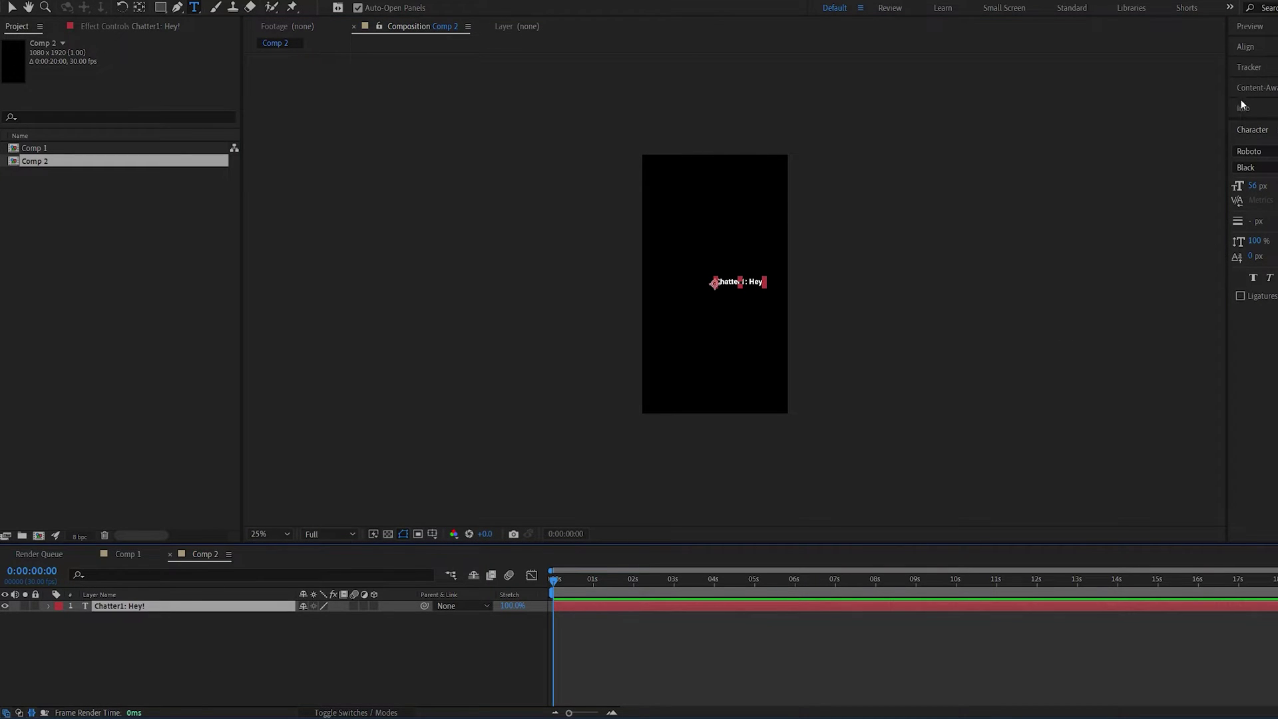
Step: Left-align the text at 72 px and place it near the lower-left corner of the composition frame
{"action": "left_click_drag", "start_coordinate": [1257, 120], "coordinate": [1256, 189]}
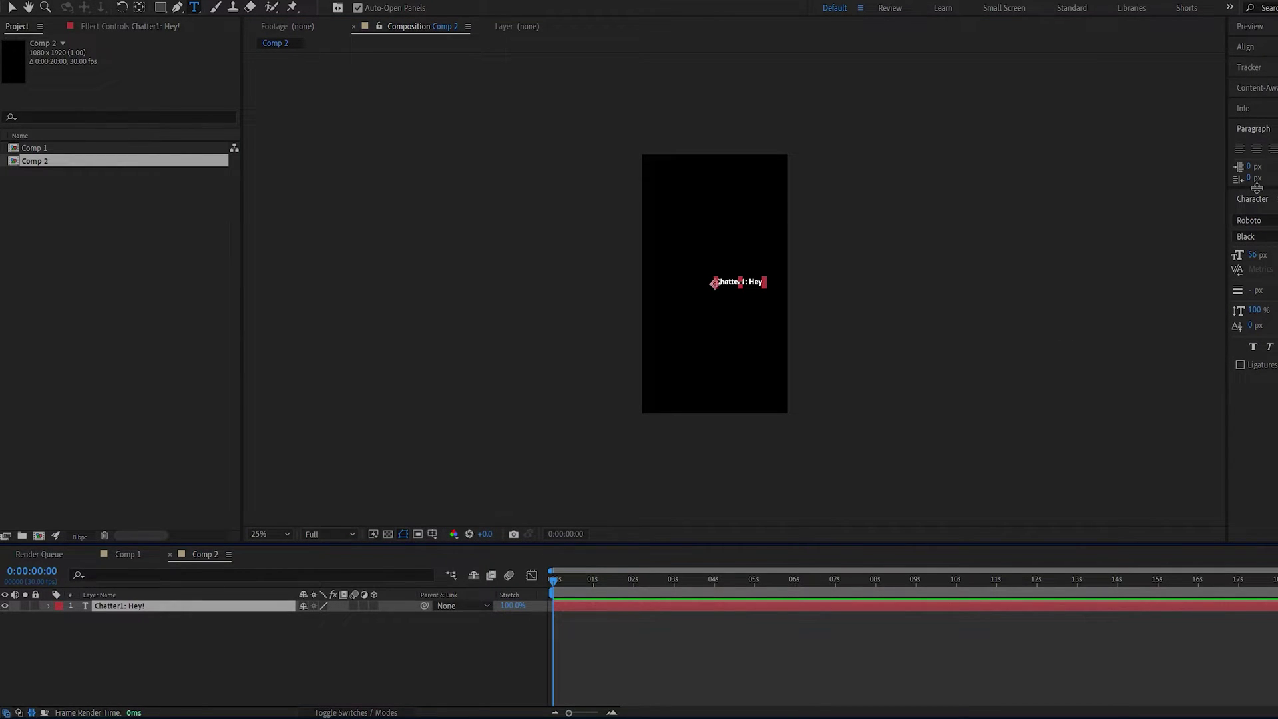
{"action": "left_click", "coordinate": [1241, 150]}
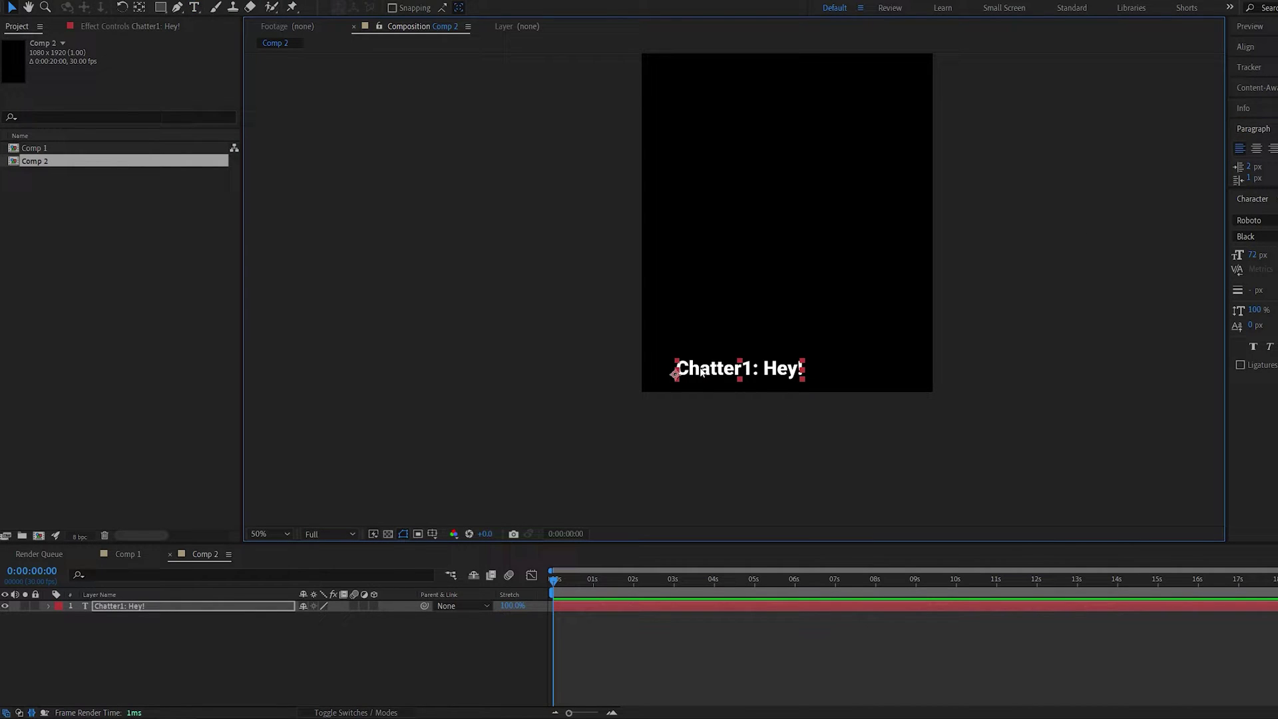
{"action": "left_click_drag", "start_coordinate": [701, 371], "coordinate": [698, 377]}
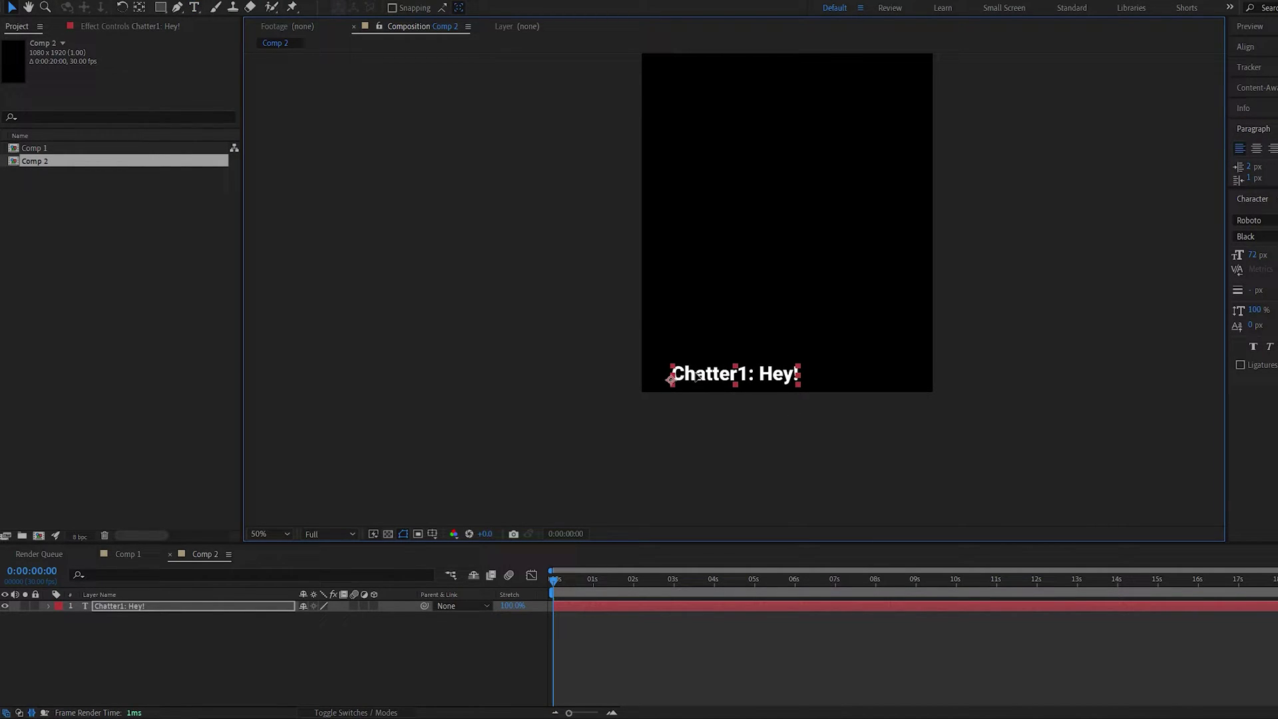
Step: Keyframe the text's Position to rise from Y 1992, below the frame, at frame 0 to Y 1876 at frame 12
{"action": "left_click", "coordinate": [429, 644]}
{"action": "key", "text": "equal"}
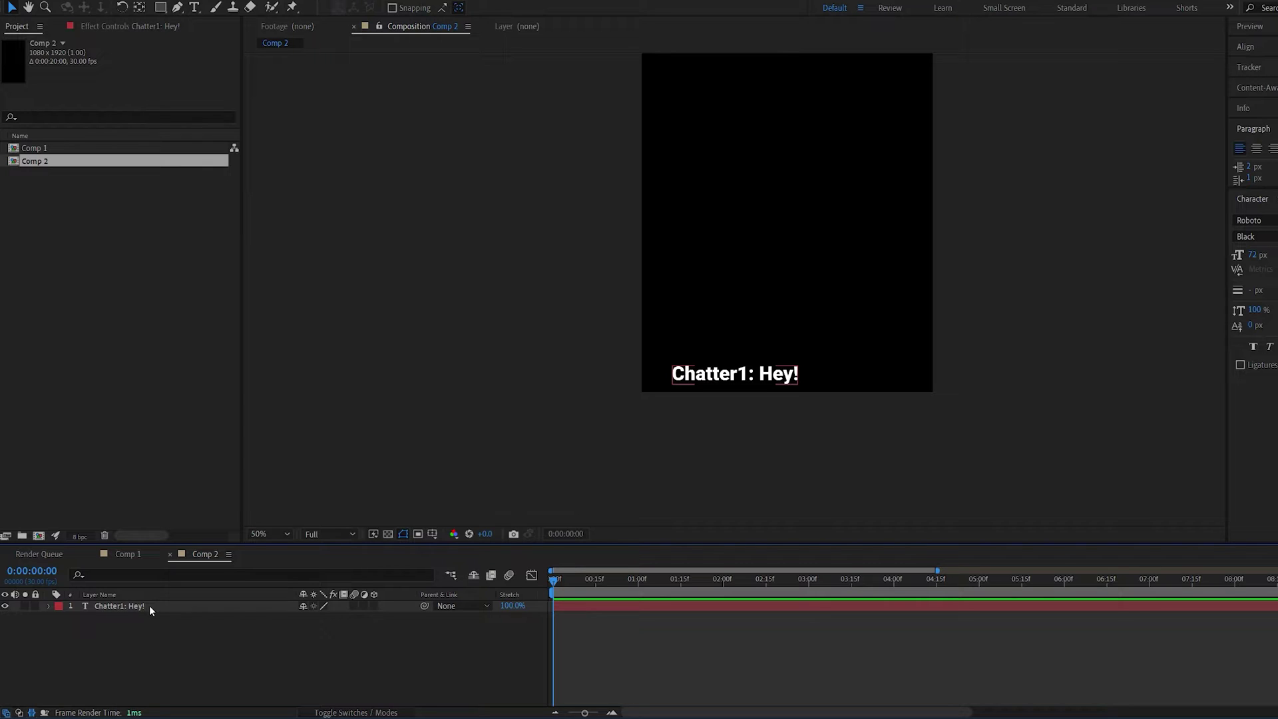
{"action": "left_click", "coordinate": [149, 605]}
{"action": "key", "text": "p"}
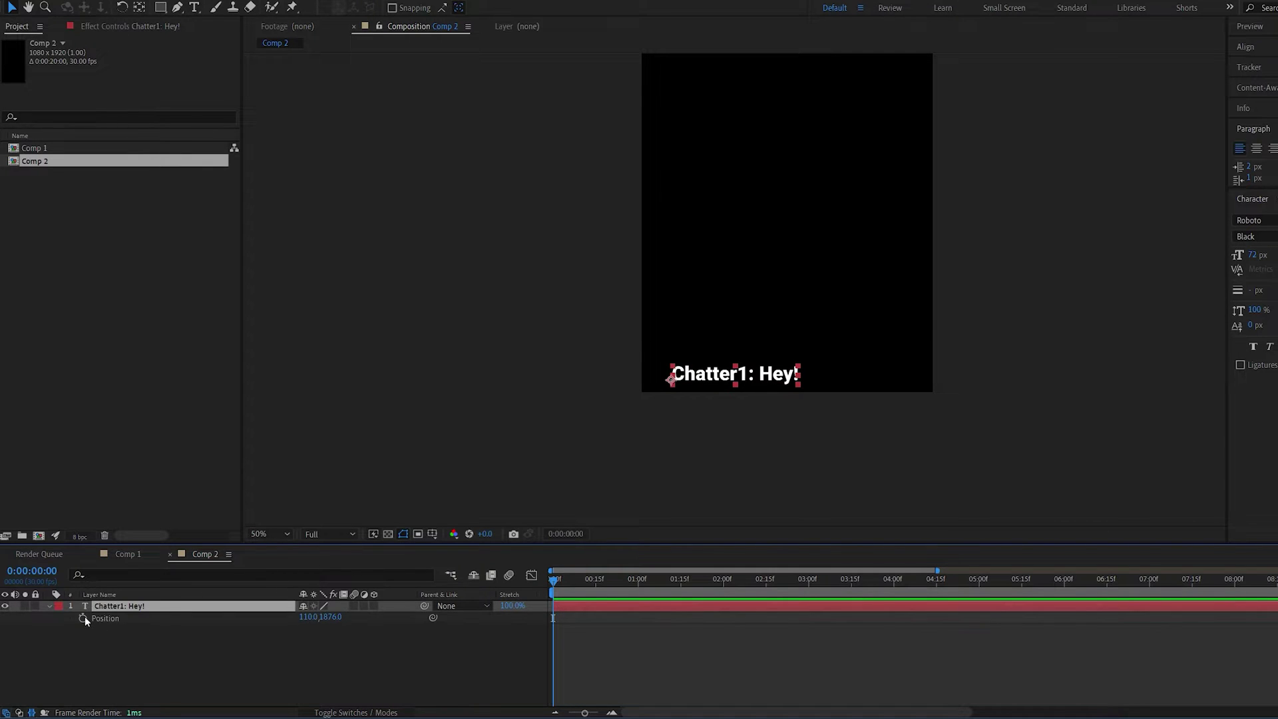
{"action": "left_click", "coordinate": [82, 618]}
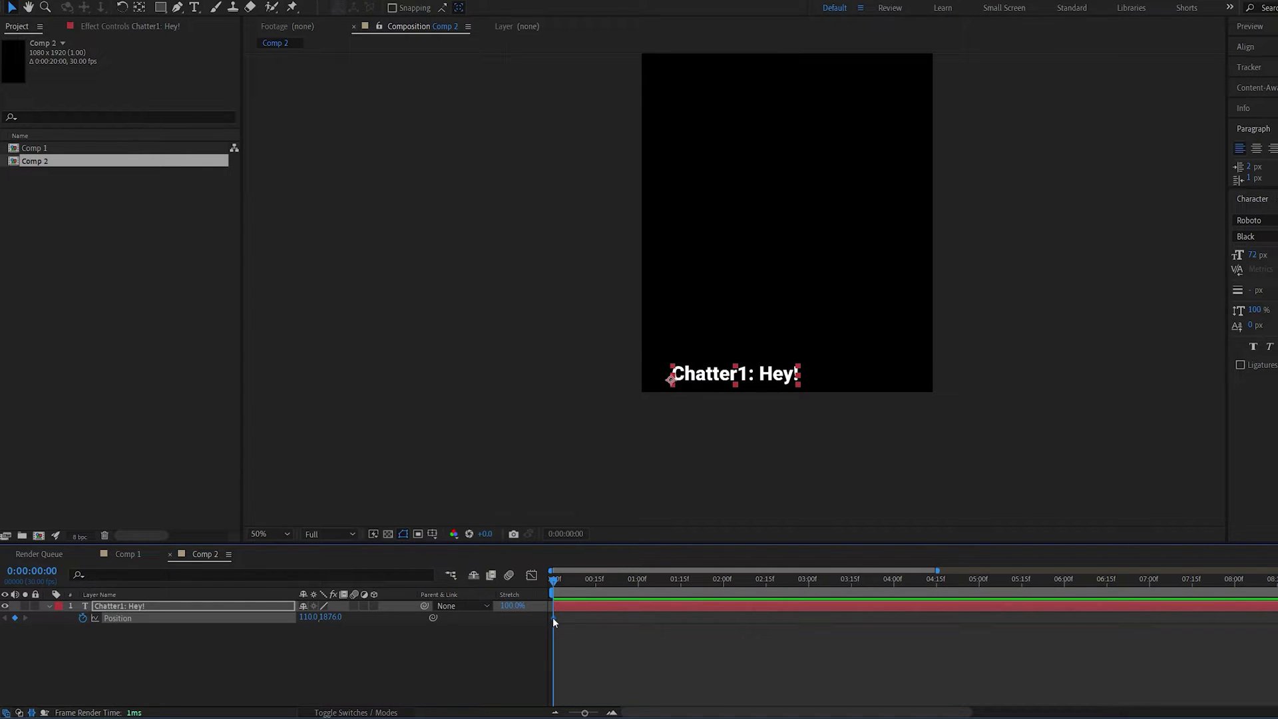
{"action": "left_click_drag", "start_coordinate": [552, 616], "coordinate": [588, 617]}
{"action": "left_click_drag", "start_coordinate": [329, 617], "coordinate": [396, 629]}
{"action": "left_click", "coordinate": [449, 650]}
{"action": "left_click_drag", "start_coordinate": [574, 585], "coordinate": [589, 581]}
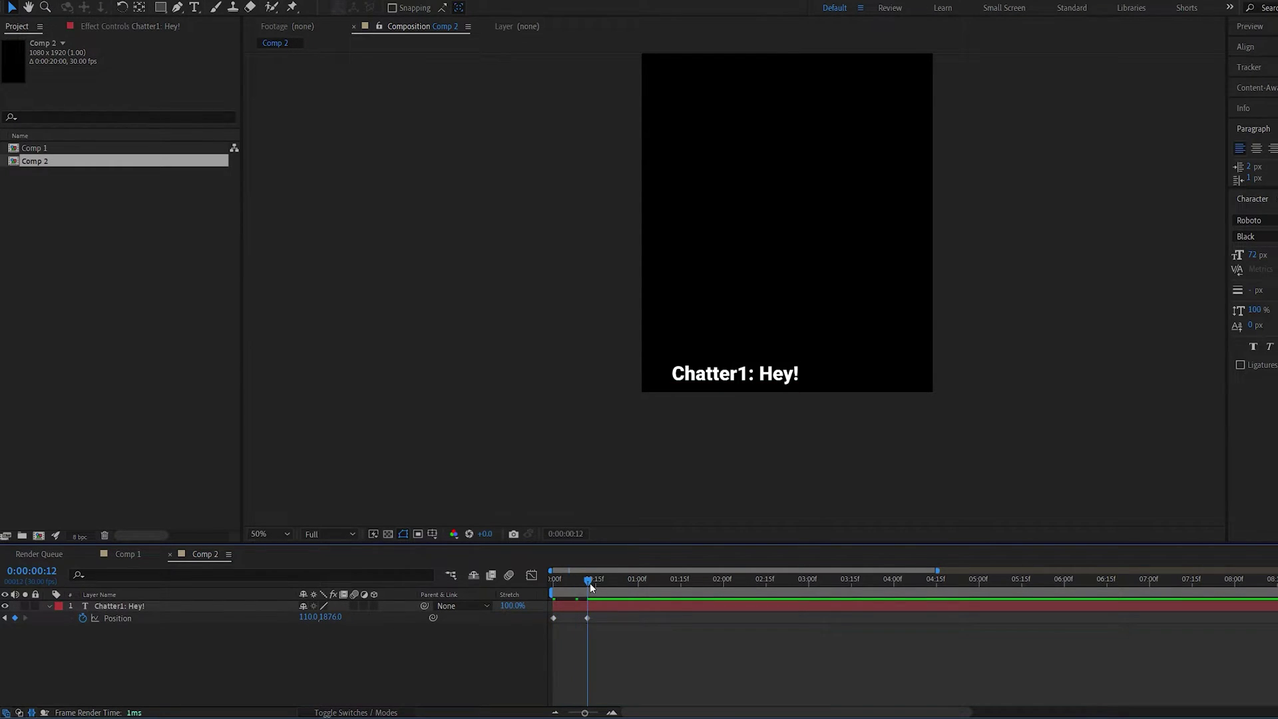
Step: Add a third Position keyframe as a copy of the in-frame one and compress the three keyframes to frames 0, 5 and 12
{"action": "left_click_drag", "start_coordinate": [605, 627], "coordinate": [572, 607]}
{"action": "left_click", "coordinate": [634, 586]}
{"action": "key", "text": "ctrl+v"}
{"action": "left_click", "coordinate": [624, 642]}
{"action": "left_click_drag", "start_coordinate": [578, 581], "coordinate": [484, 617]}
{"action": "key", "text": "space"}
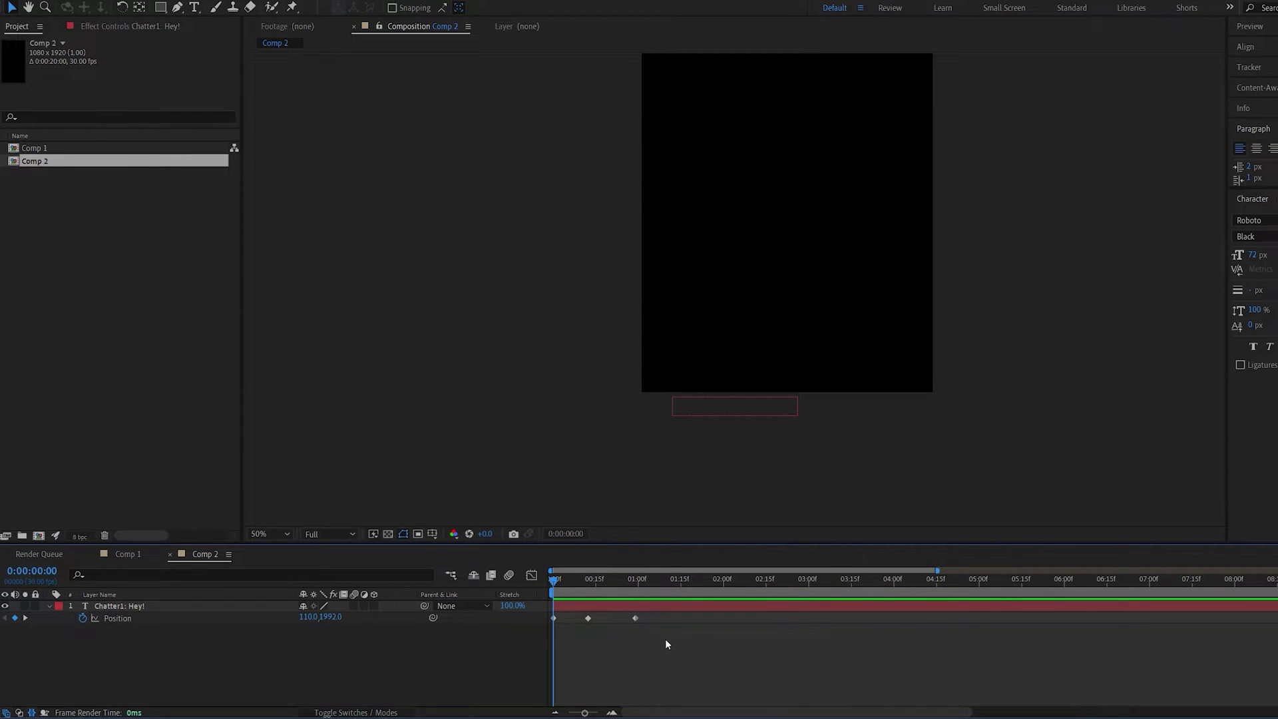
{"action": "left_click_drag", "start_coordinate": [665, 638], "coordinate": [519, 609]}
{"action": "left_click_drag", "start_coordinate": [636, 619], "coordinate": [624, 621], "text": "alt"}
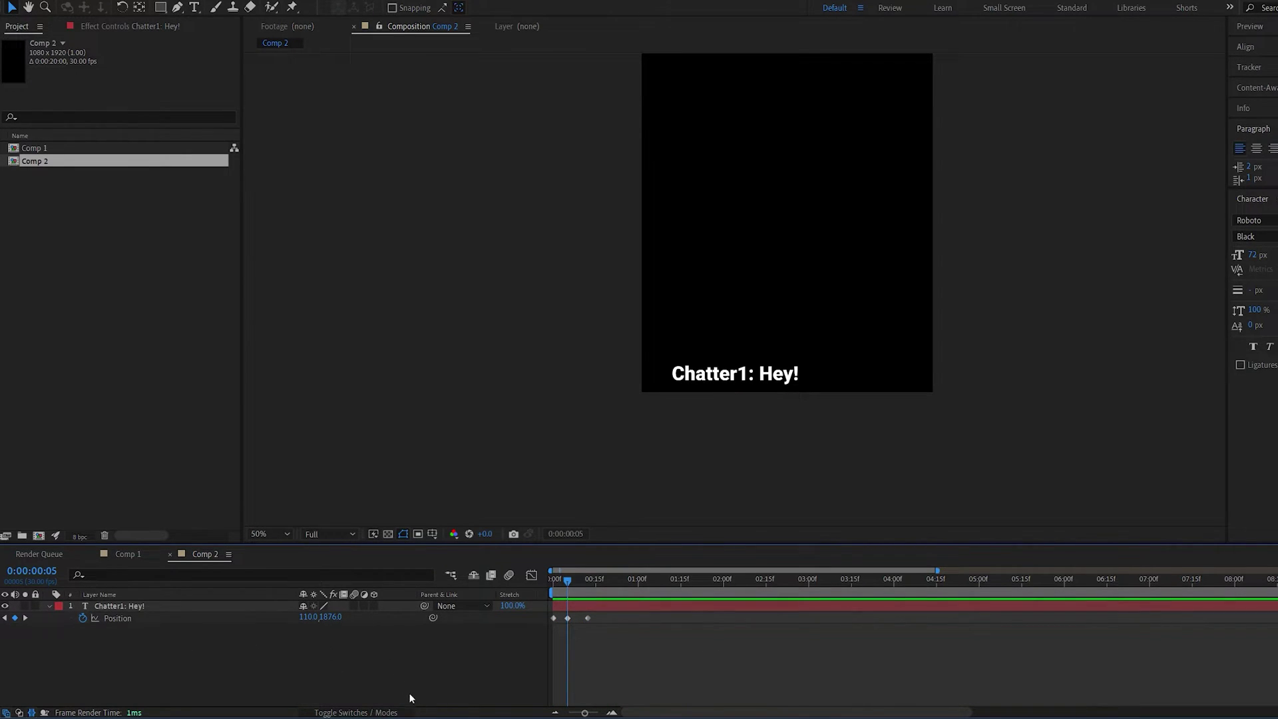
Step: Switch to Notepad and copy the expression loopOut("offset"); from the open note
{"action": "key", "text": "alt+Tab"}
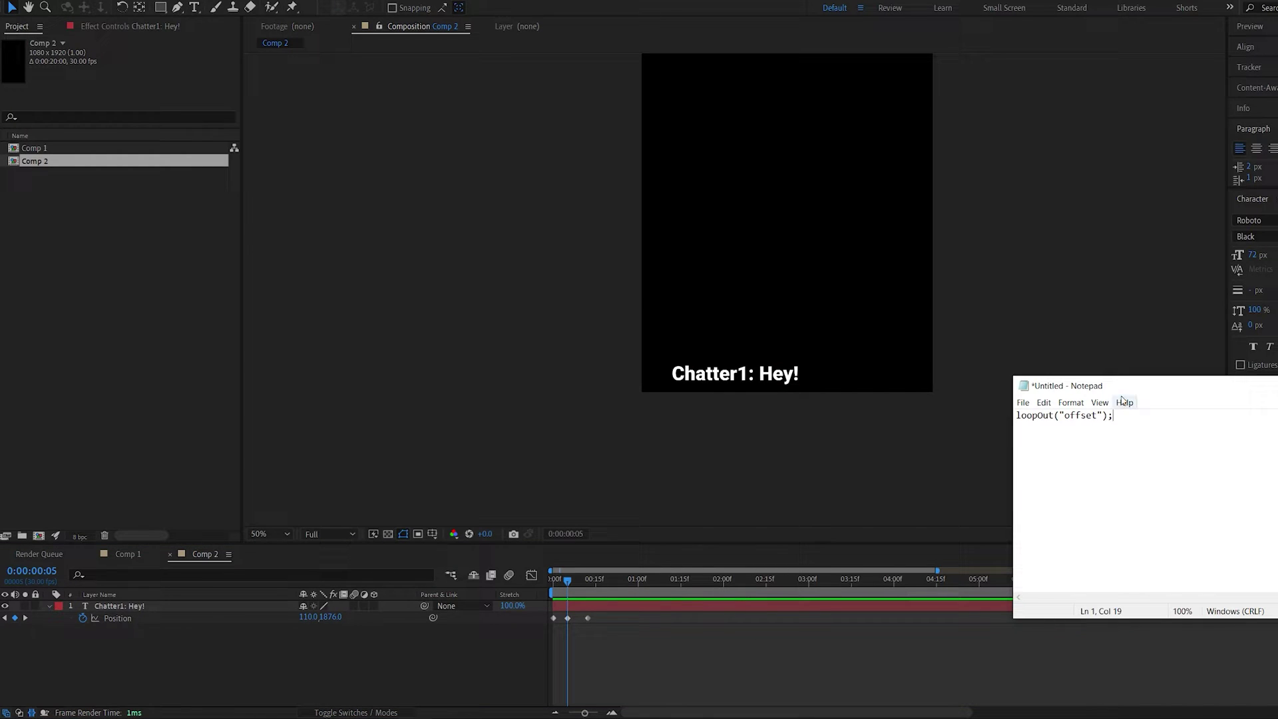
{"action": "left_click_drag", "start_coordinate": [1108, 390], "coordinate": [840, 421]}
{"action": "key", "text": "ctrl+a"}
{"action": "key", "text": "ctrl+c"}
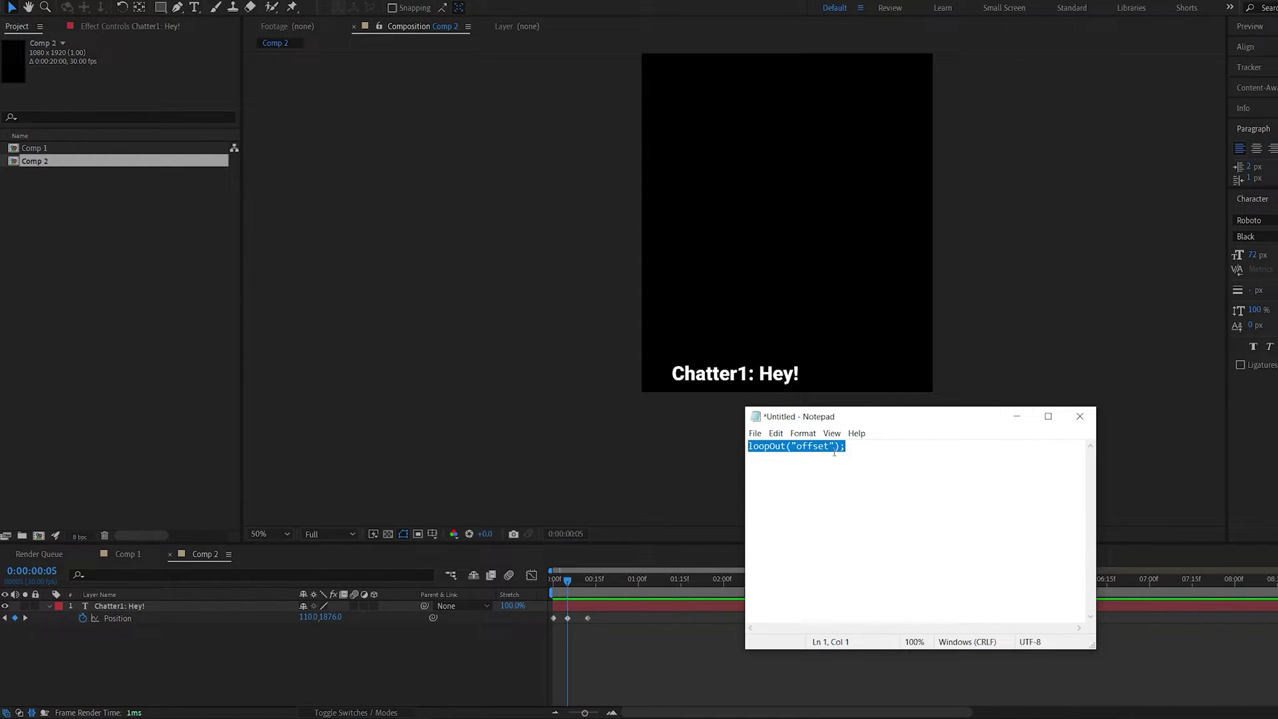
{"action": "left_click", "coordinate": [1017, 417]}
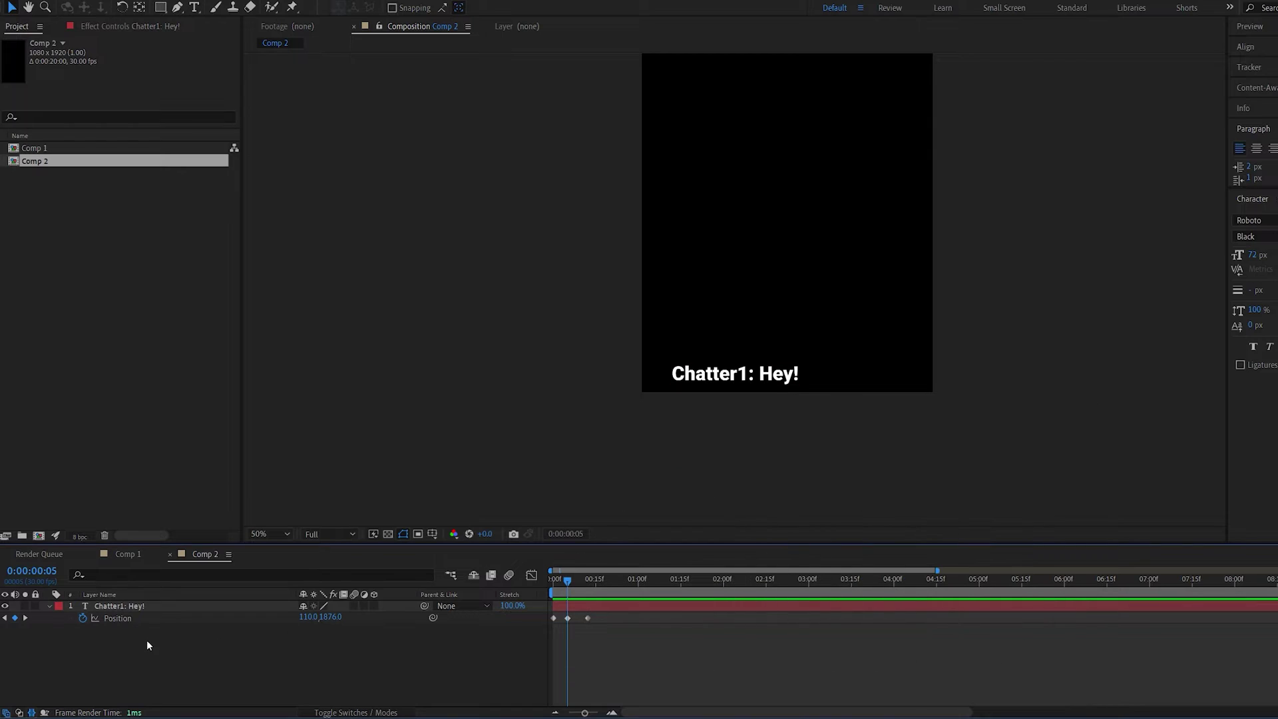
Step: Apply the expression loopOut("offset"); to the text layer's Position and preview the looping motion
{"action": "left_click", "coordinate": [82, 618], "text": "alt"}
{"action": "key", "text": "ctrl+v"}
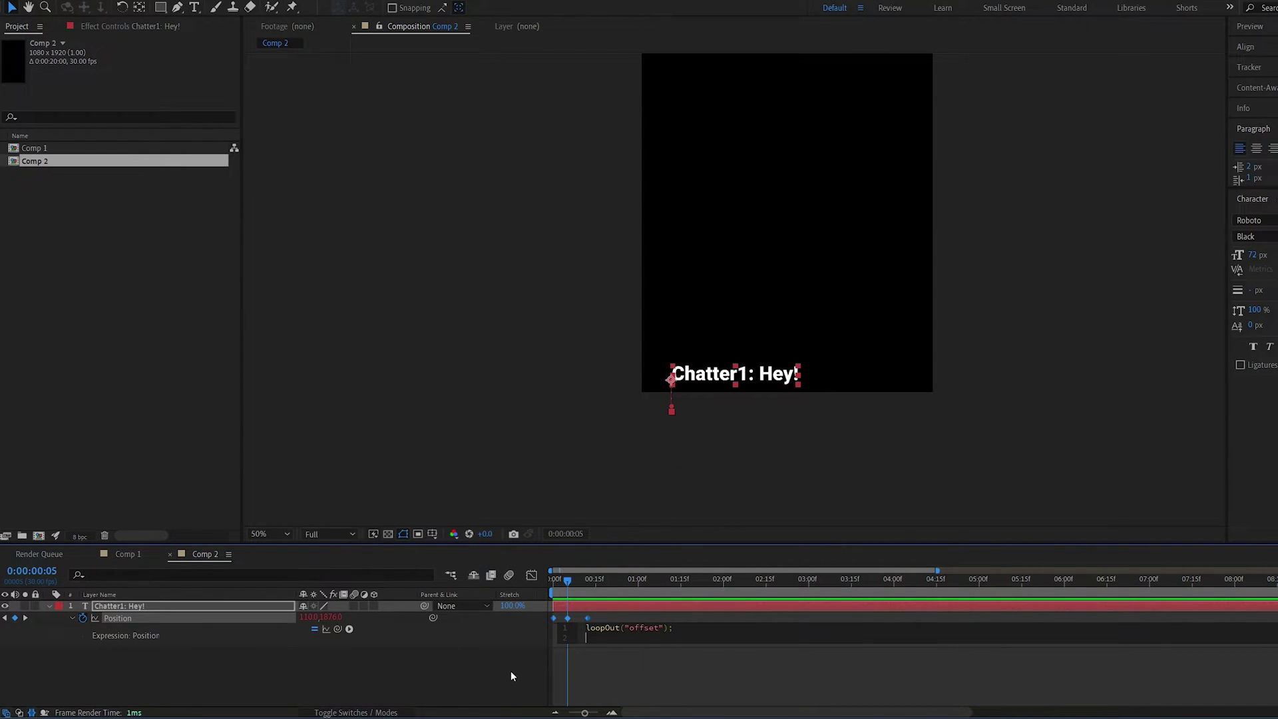
{"action": "left_click", "coordinate": [511, 673]}
{"action": "left_click_drag", "start_coordinate": [561, 585], "coordinate": [510, 594]}
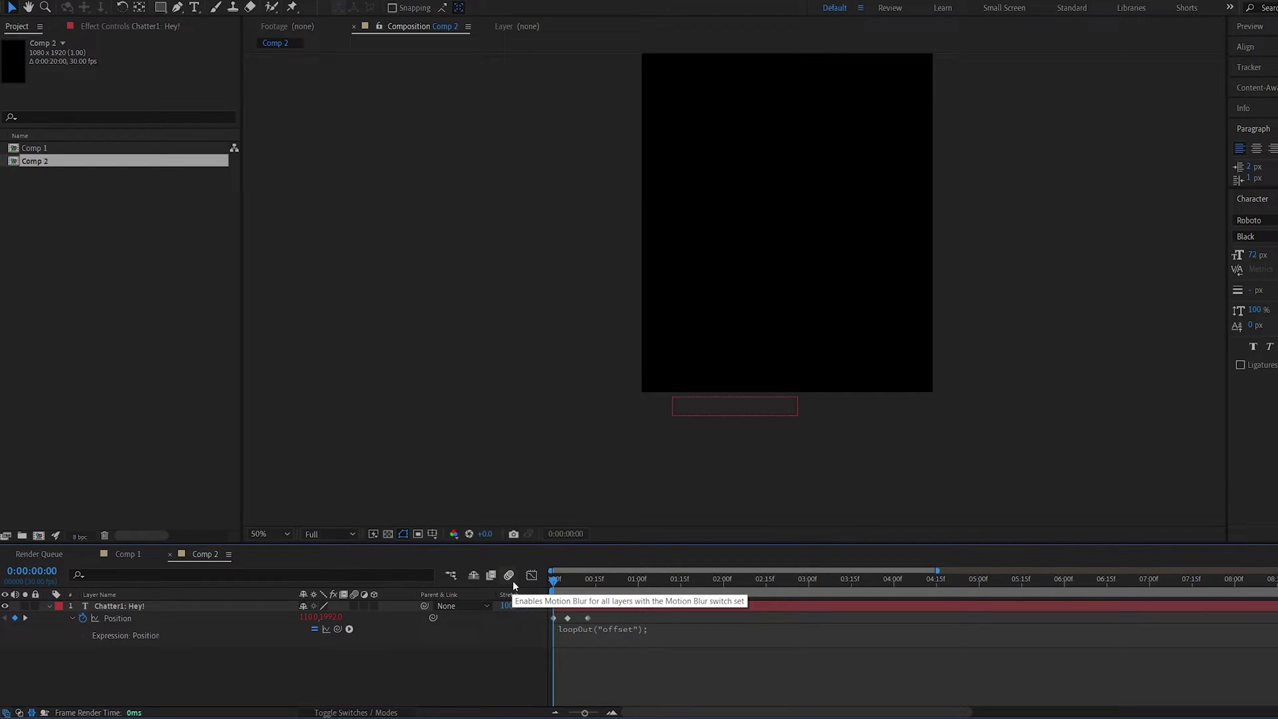
{"action": "key", "text": "space"}
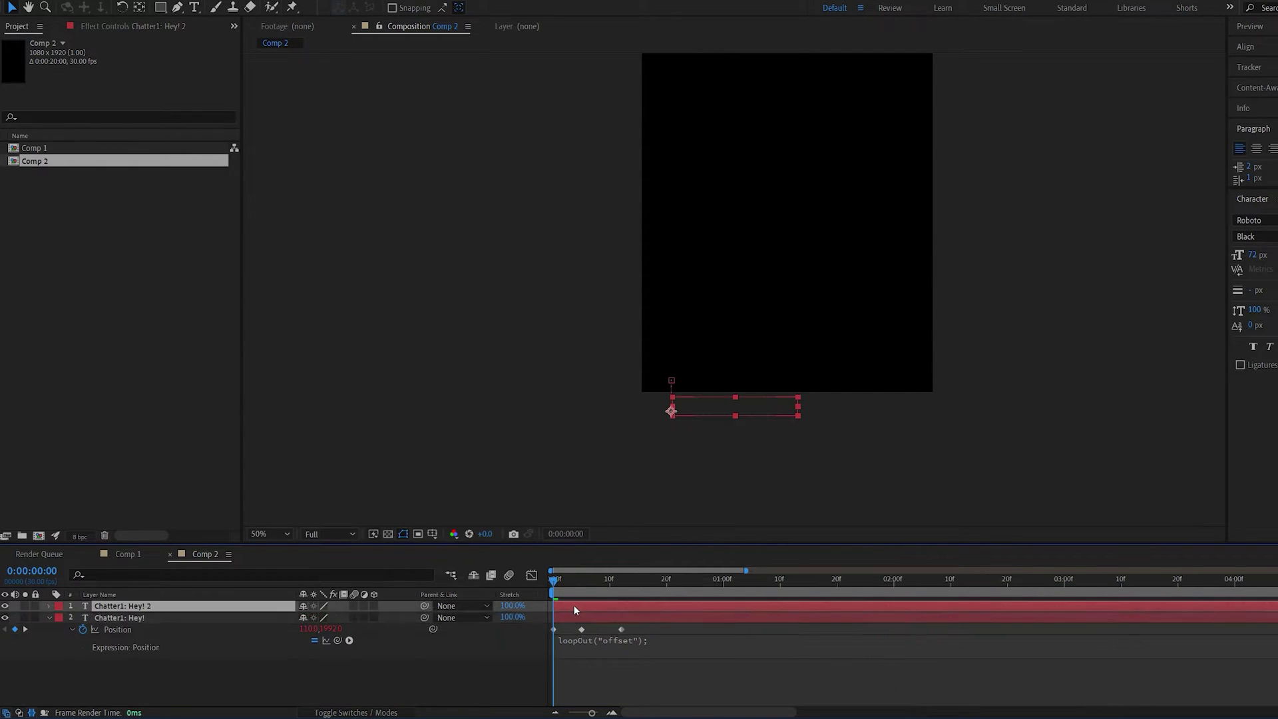
Step: Undo the first duplication, duplicate the text layer again with the copy starting at frame 12, and preview both messages
{"action": "key", "text": "ctrl+z"}
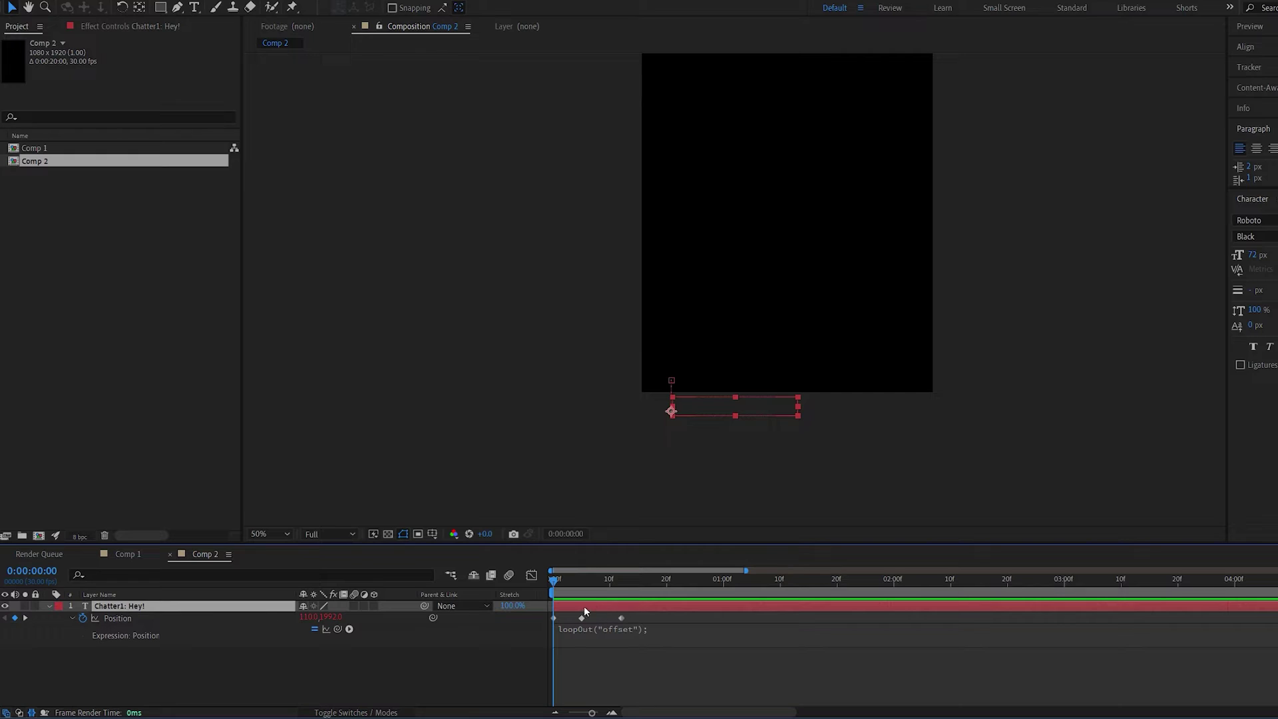
{"action": "key", "text": "ctrl+d"}
{"action": "left_click_drag", "start_coordinate": [582, 605], "coordinate": [658, 605]}
{"action": "left_click", "coordinate": [573, 438]}
{"action": "key", "text": "space"}
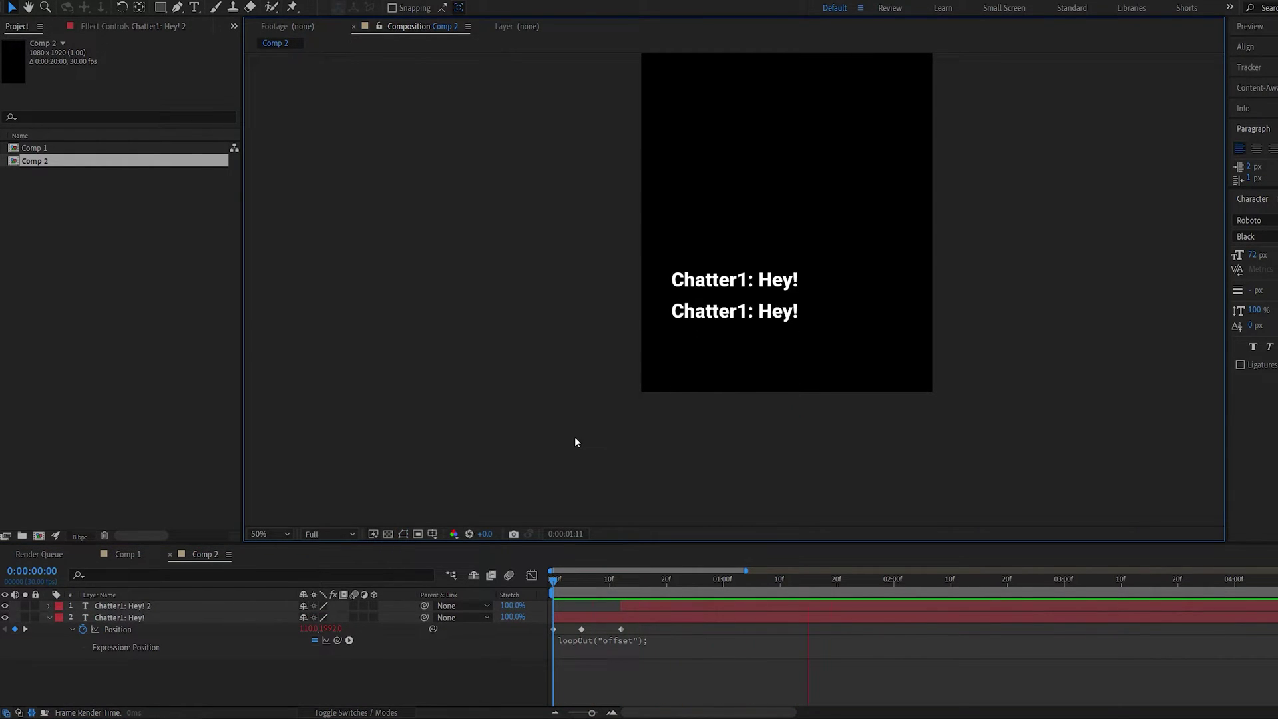
Step: Colour the name "Chatter1:" pure red in the duplicated message, leaving "Hey!" white
{"action": "left_click_drag", "start_coordinate": [603, 579], "coordinate": [784, 599]}
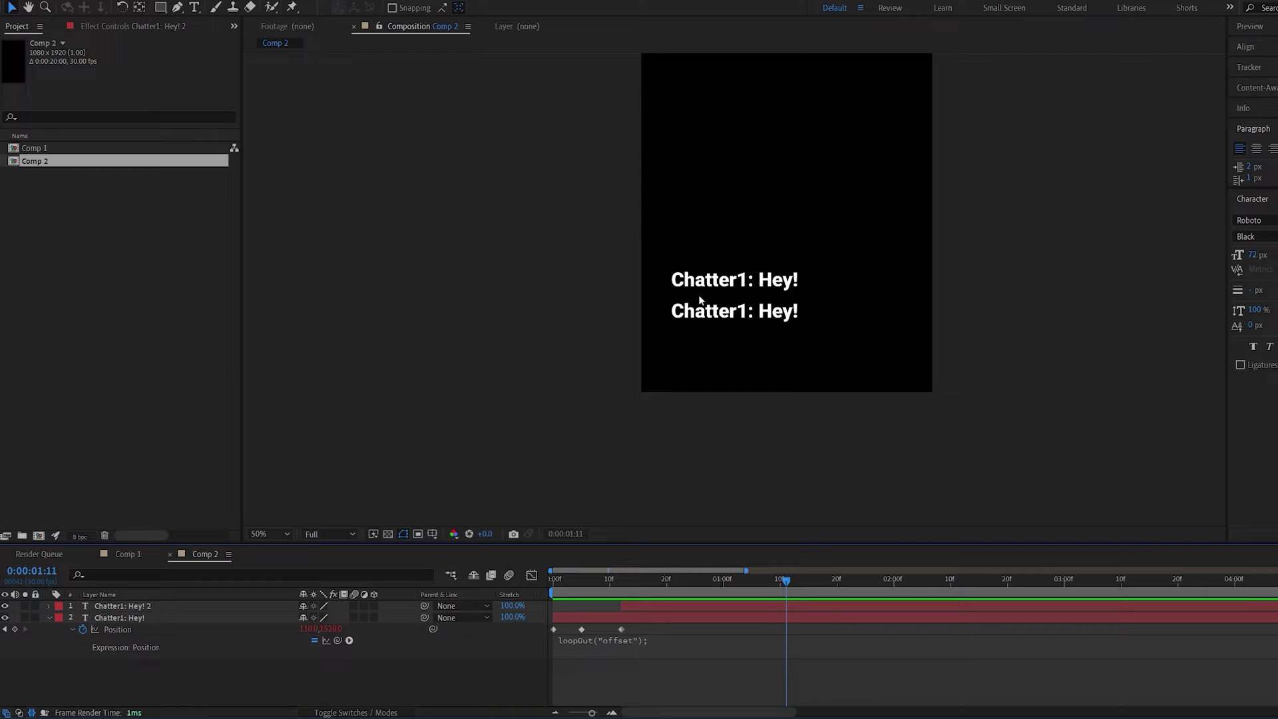
{"action": "left_click", "coordinate": [193, 7]}
{"action": "left_click_drag", "start_coordinate": [754, 312], "coordinate": [663, 311]}
{"action": "left_click", "coordinate": [1272, 225]}
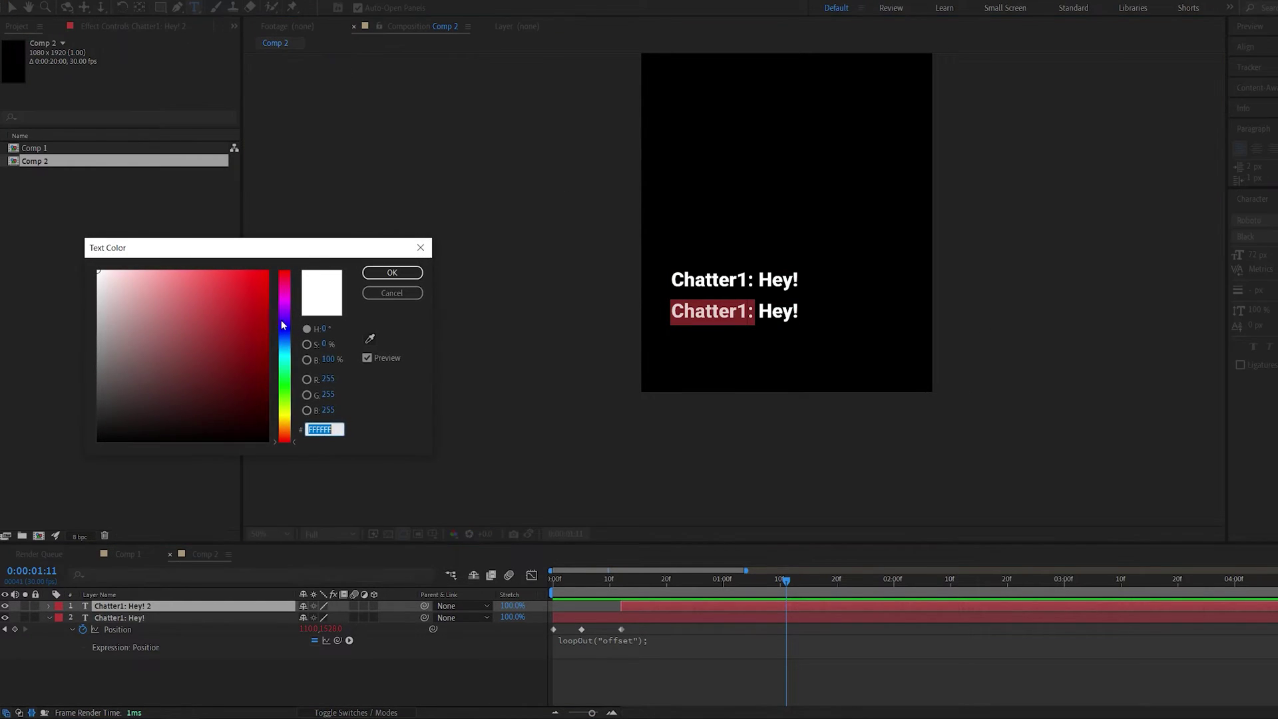
{"action": "left_click", "coordinate": [267, 271]}
{"action": "left_click", "coordinate": [392, 272]}
{"action": "left_click", "coordinate": [508, 693]}
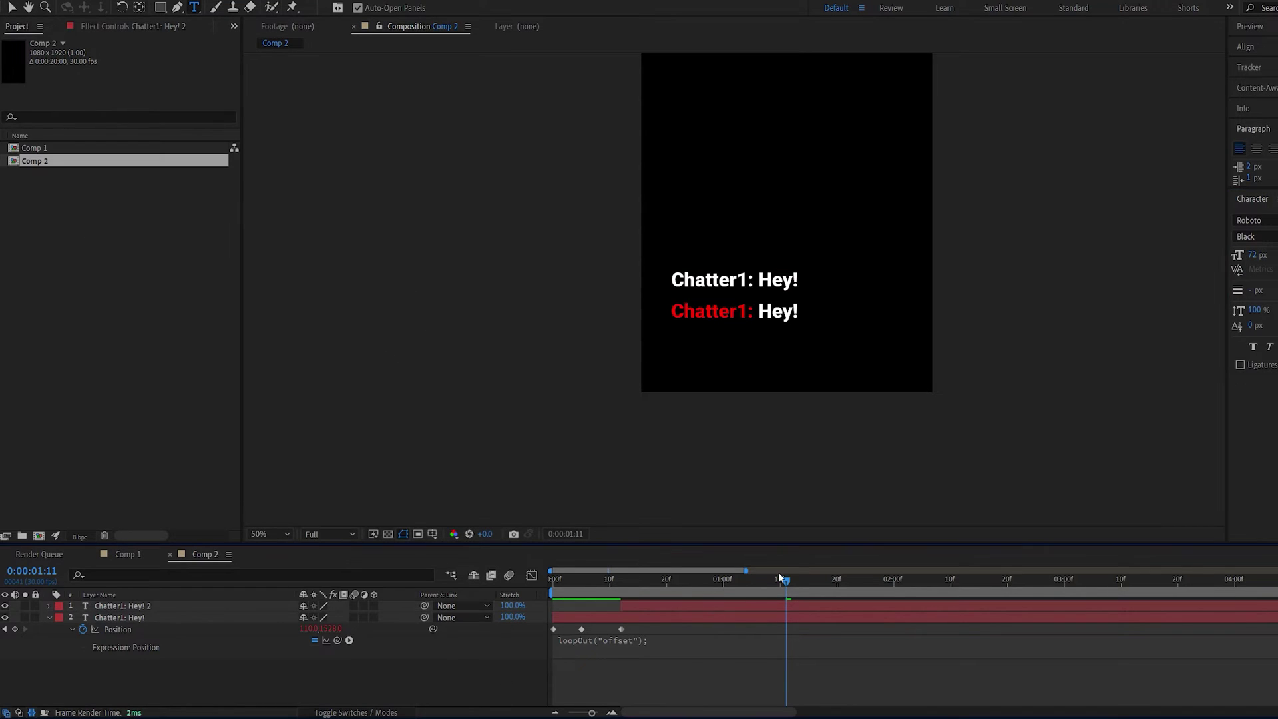
Step: Select the name "Chatter1" within the original message's text
{"action": "left_click", "coordinate": [735, 615]}
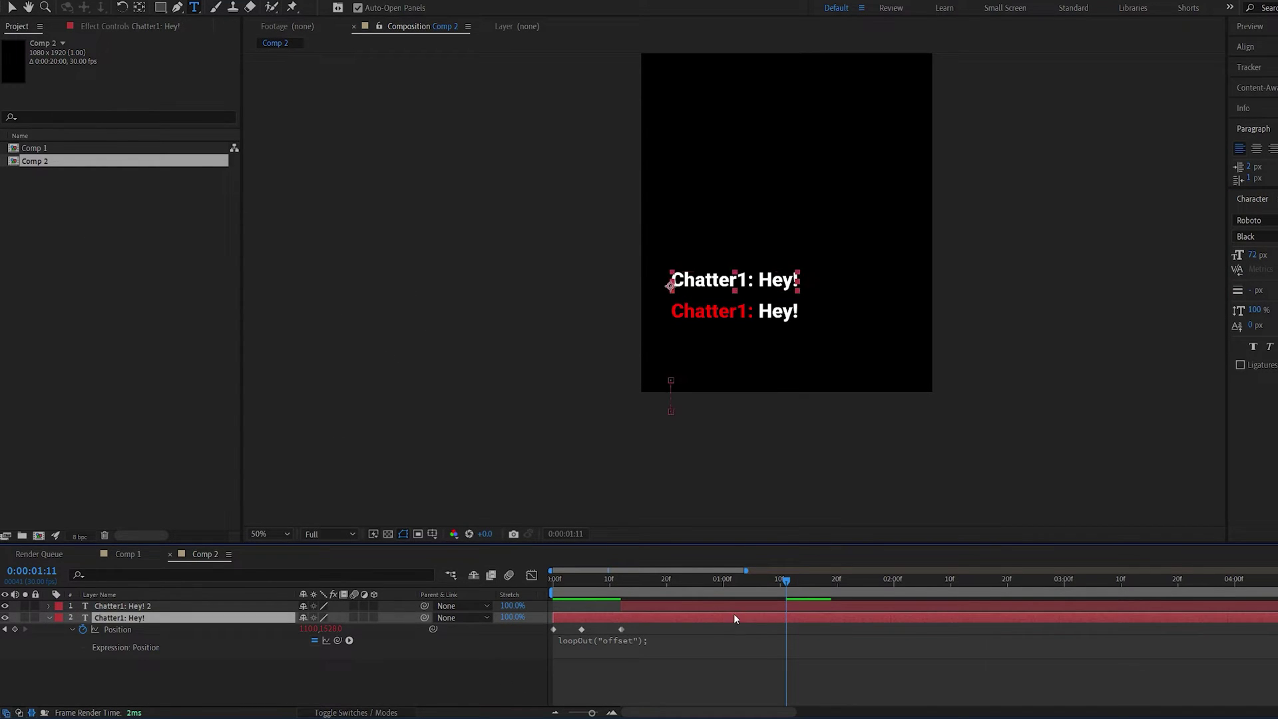
{"action": "double_click", "coordinate": [751, 286]}
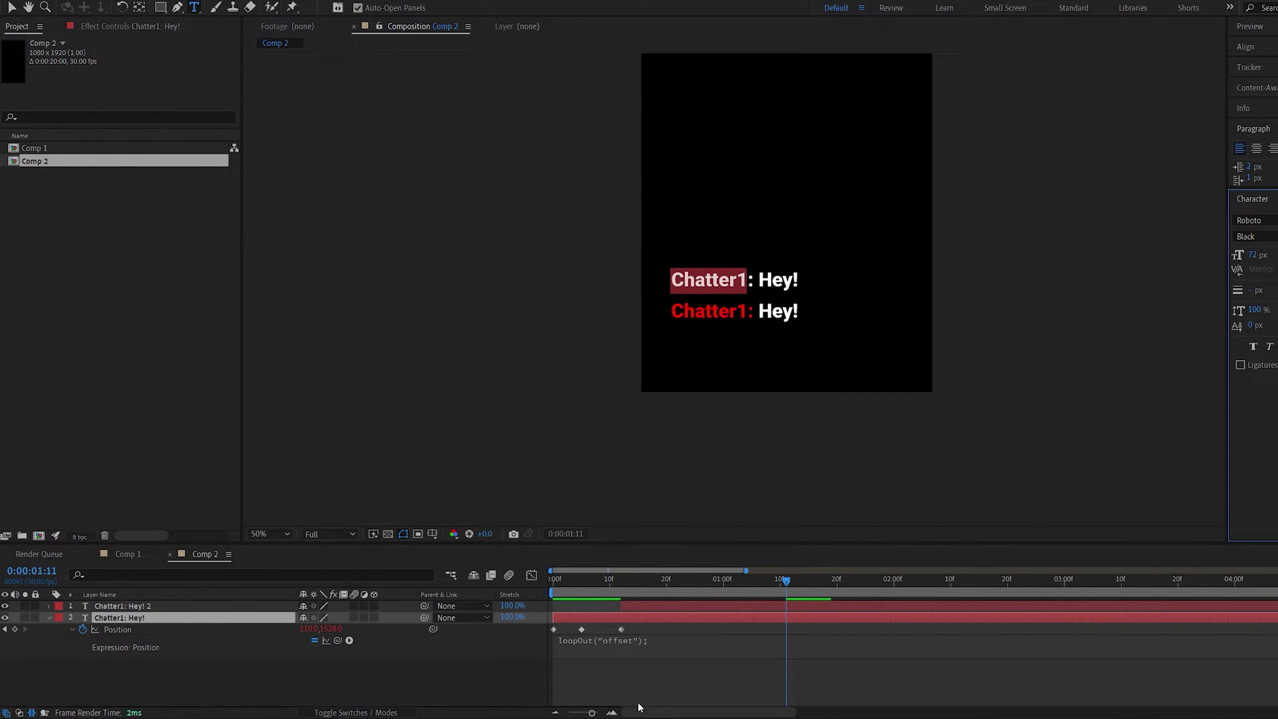
{"action": "left_click", "coordinate": [449, 694]}
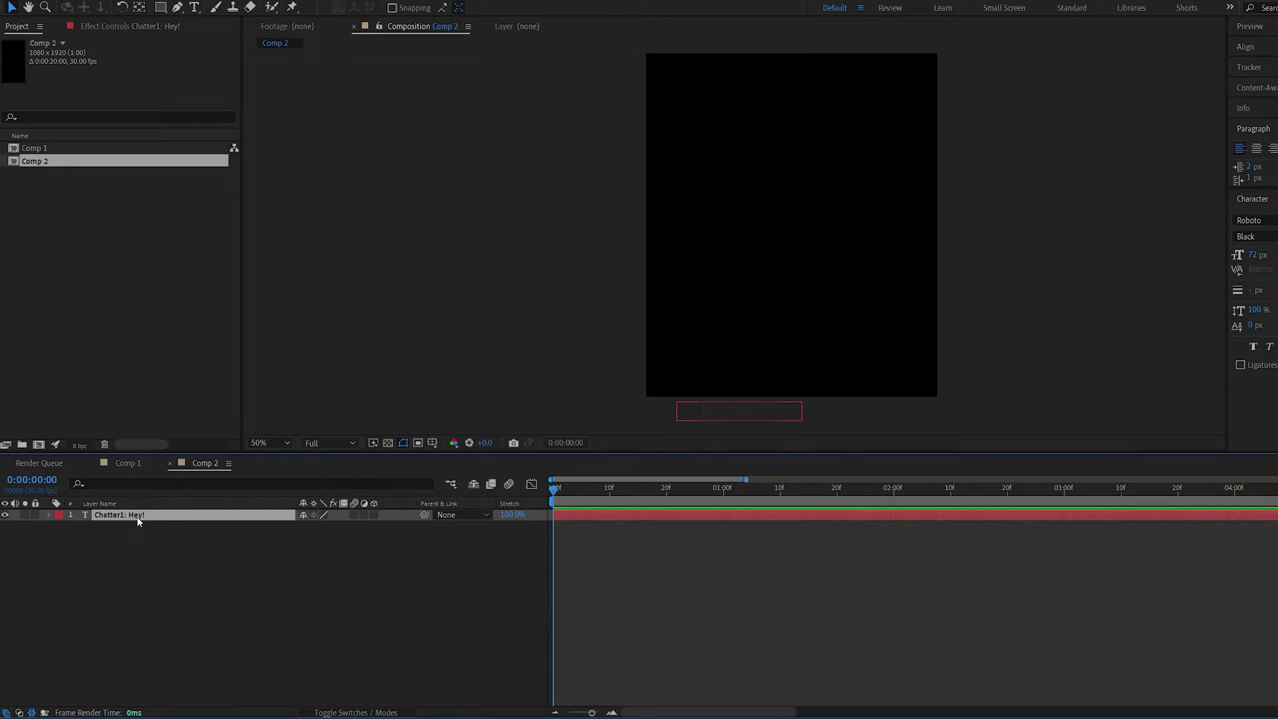
Step: Duplicate the "Chatter1: Hey!" layer repeatedly until the composition holds 18 text layers
{"action": "key", "text": "ctrl+d"}
{"action": "key", "text": "ctrl+d"}
{"action": "key", "text": "ctrl+d"}
{"action": "key", "text": "ctrl+d"}
{"action": "key", "text": "ctrl+d"}
{"action": "key", "text": "ctrl+d"}
{"action": "key", "text": "ctrl+d"}
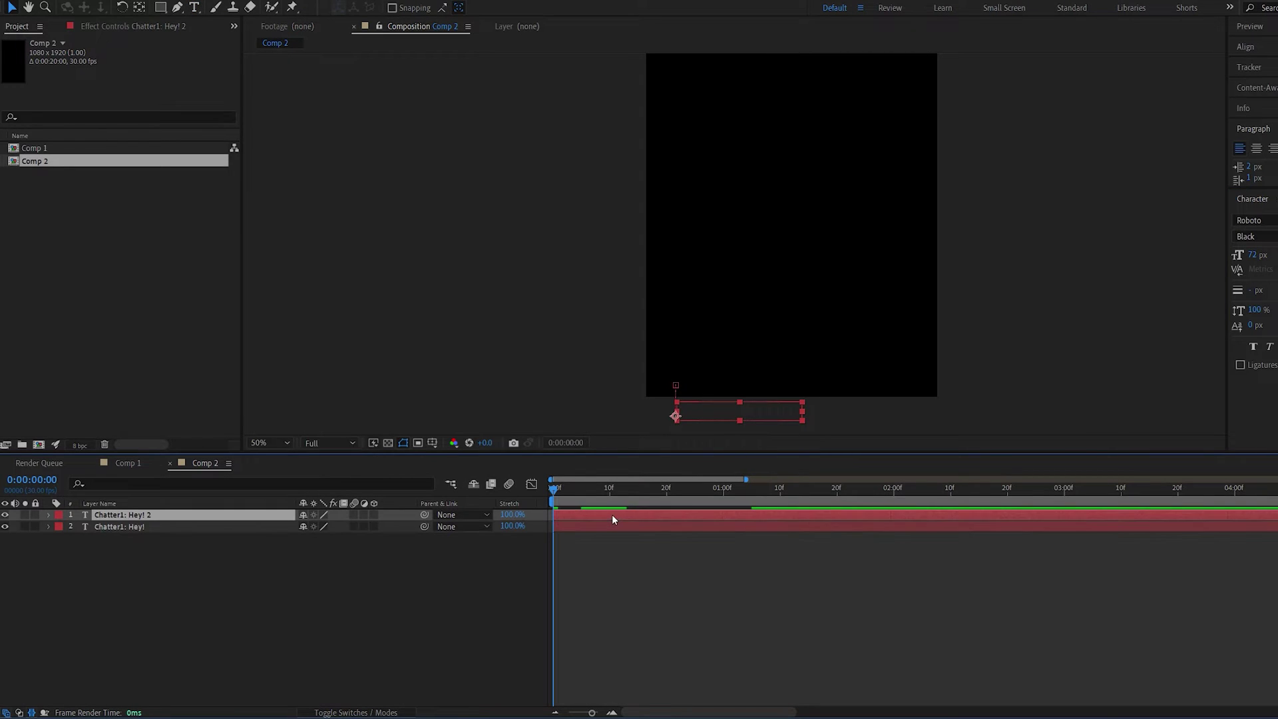
Step: Trim the end of all 18 text layers to their last Position keyframe at frame 12
{"action": "left_click", "coordinate": [178, 680]}
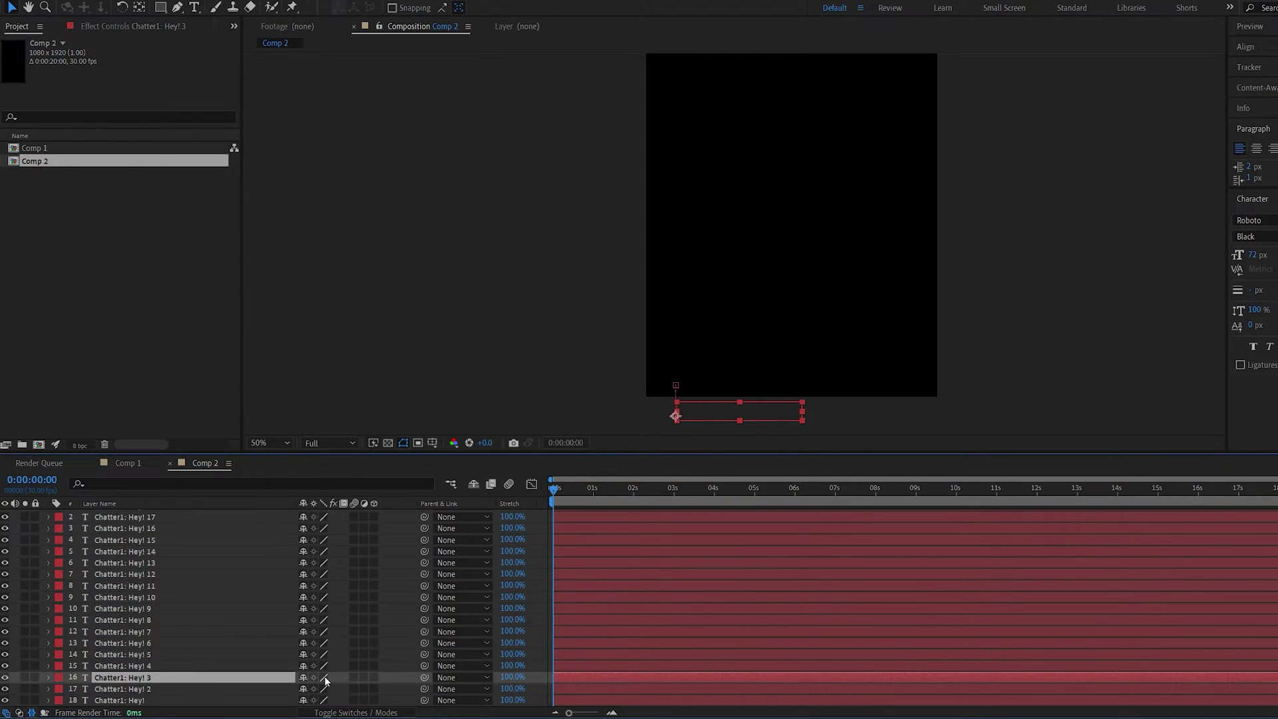
{"action": "key", "text": "ctrl+a"}
{"action": "key", "text": "u"}
{"action": "left_click", "coordinate": [570, 496]}
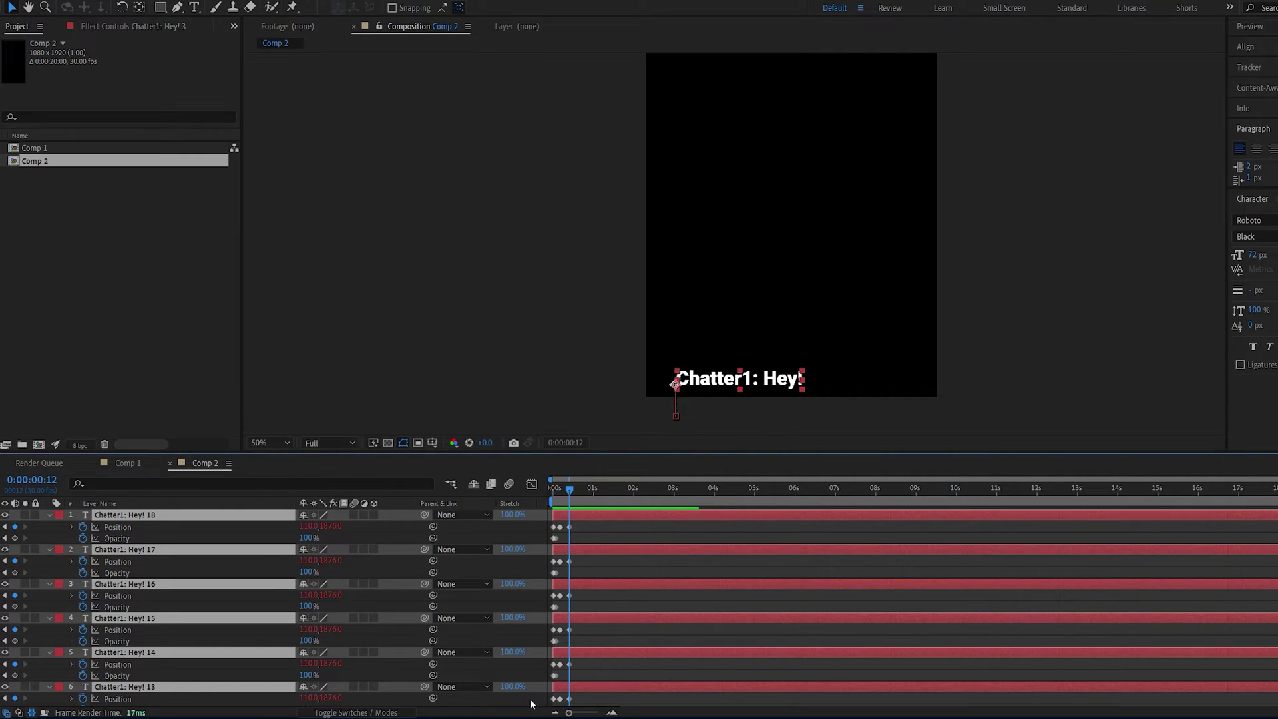
{"action": "key", "text": "u"}
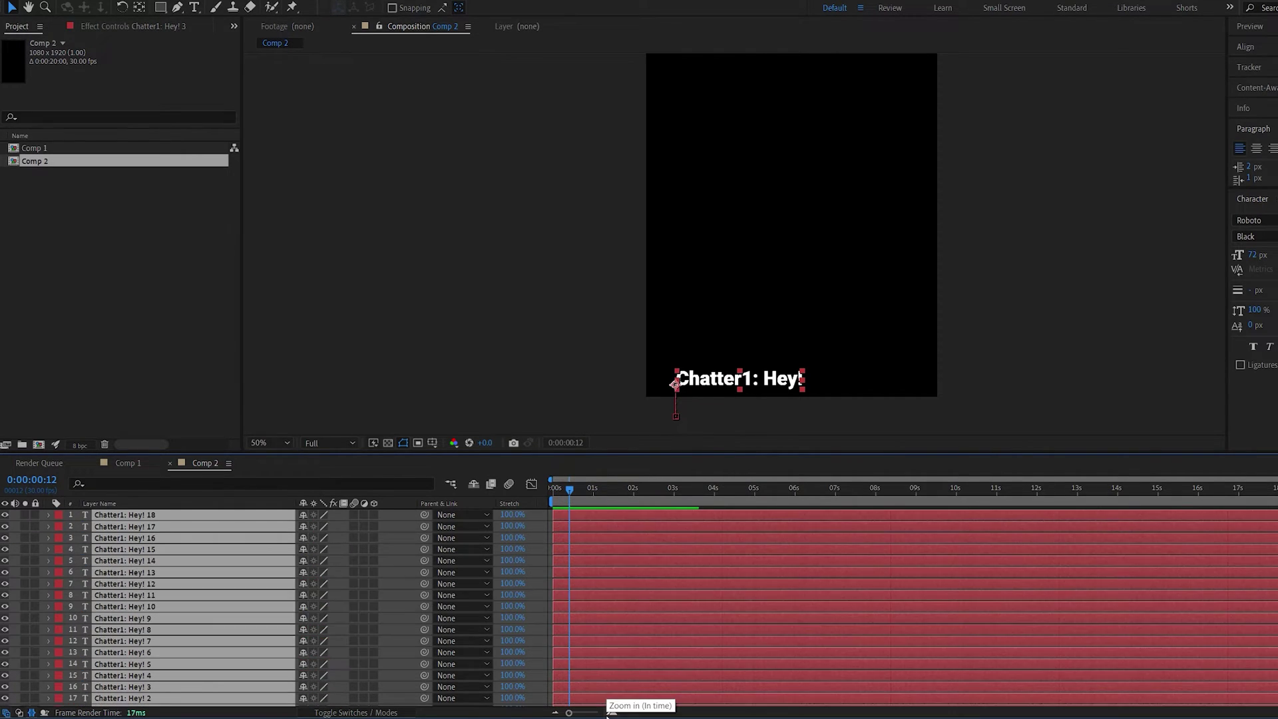
{"action": "key", "text": "ctrl+d"}
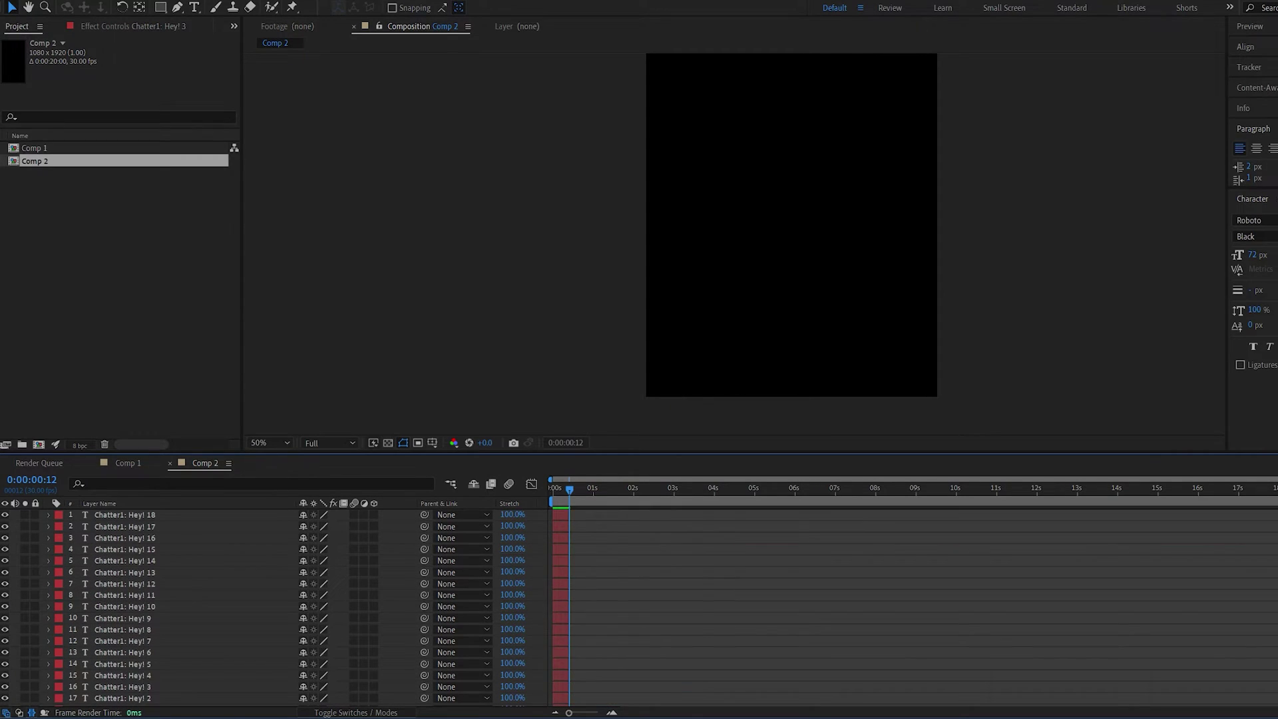
Step: Sequence all the text layers end to end without overlap from the start of the composition and preview the playback
{"action": "key", "text": "equal"}
{"action": "left_click", "coordinate": [115, 607]}
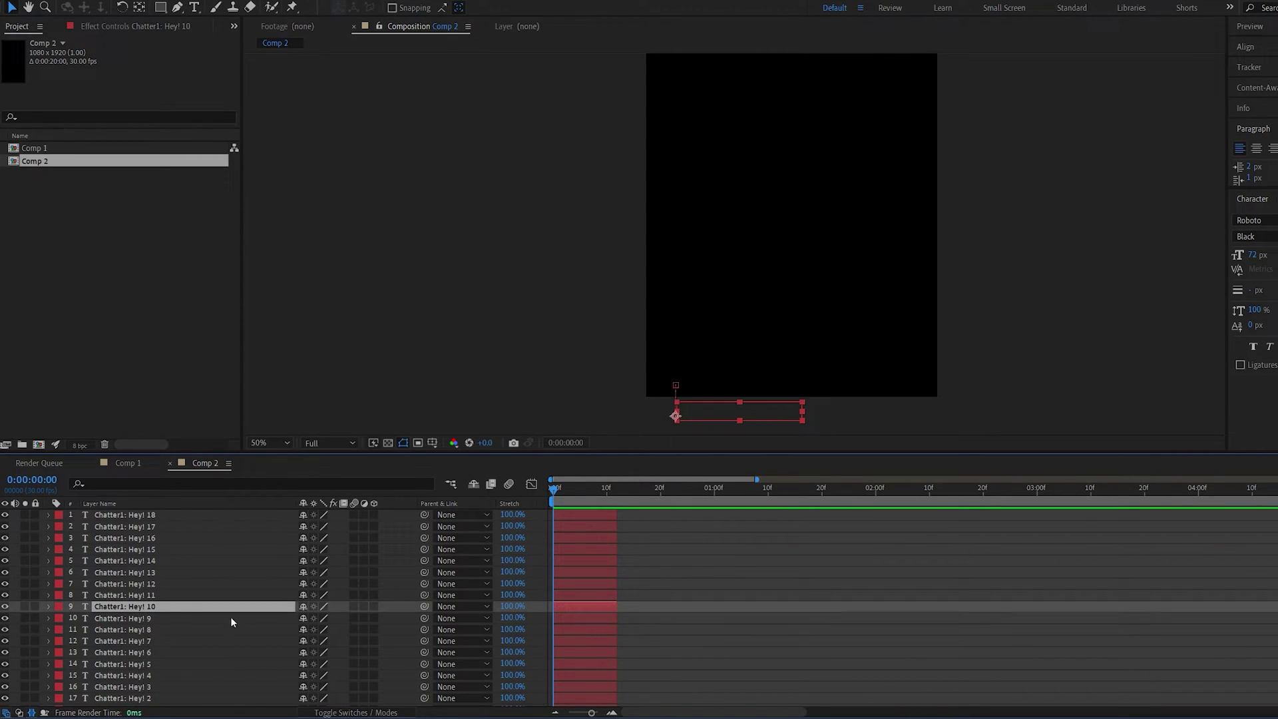
{"action": "key", "text": "ctrl+a"}
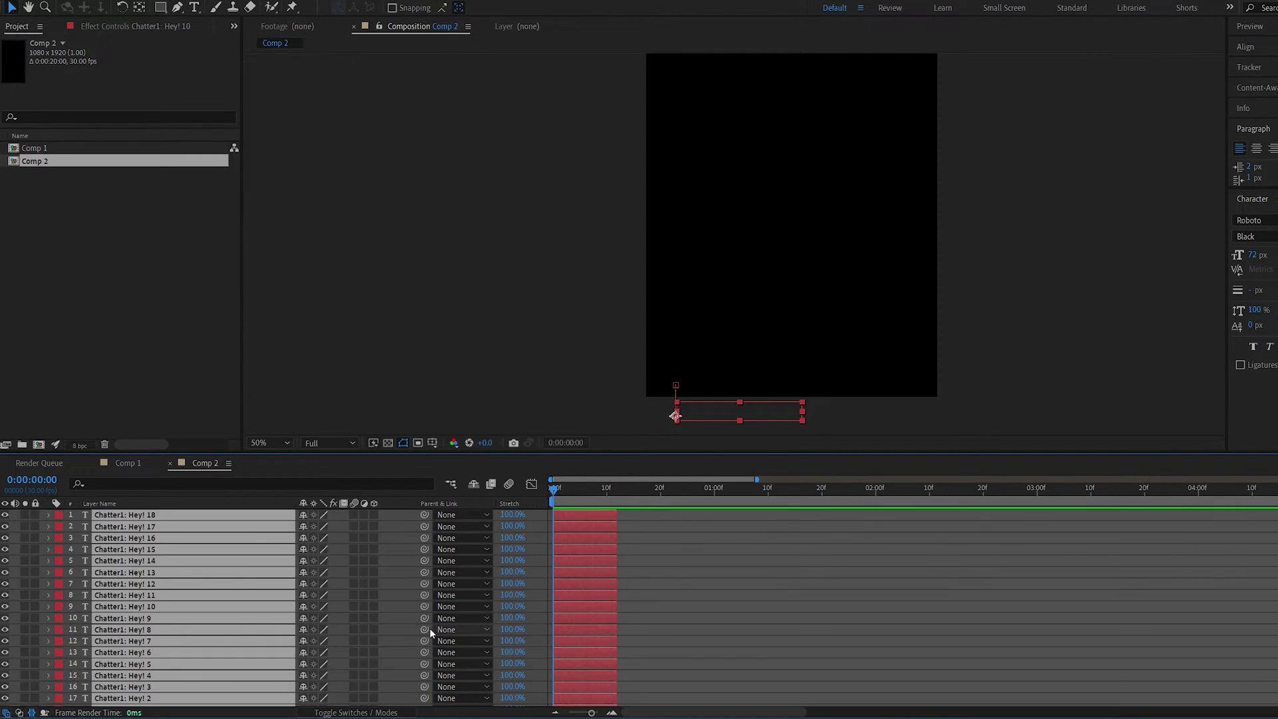
{"action": "right_click", "coordinate": [575, 550]}
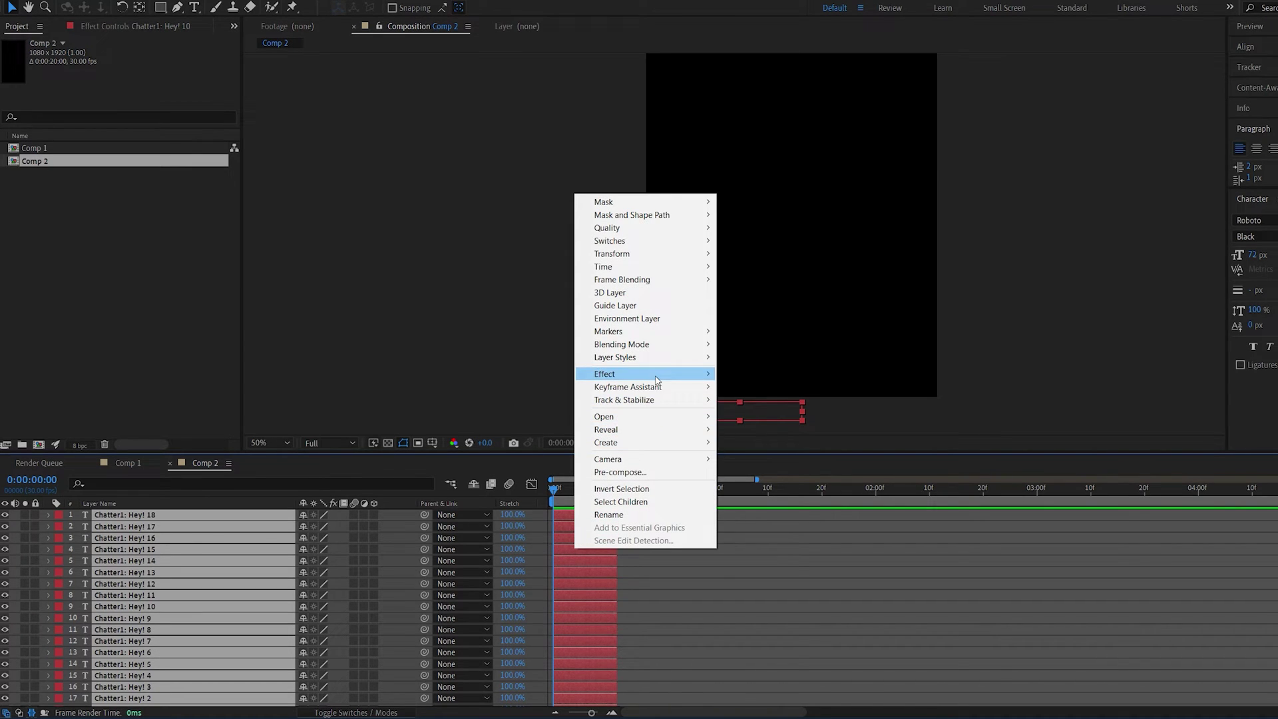
{"action": "mouse_move", "coordinate": [651, 388]}
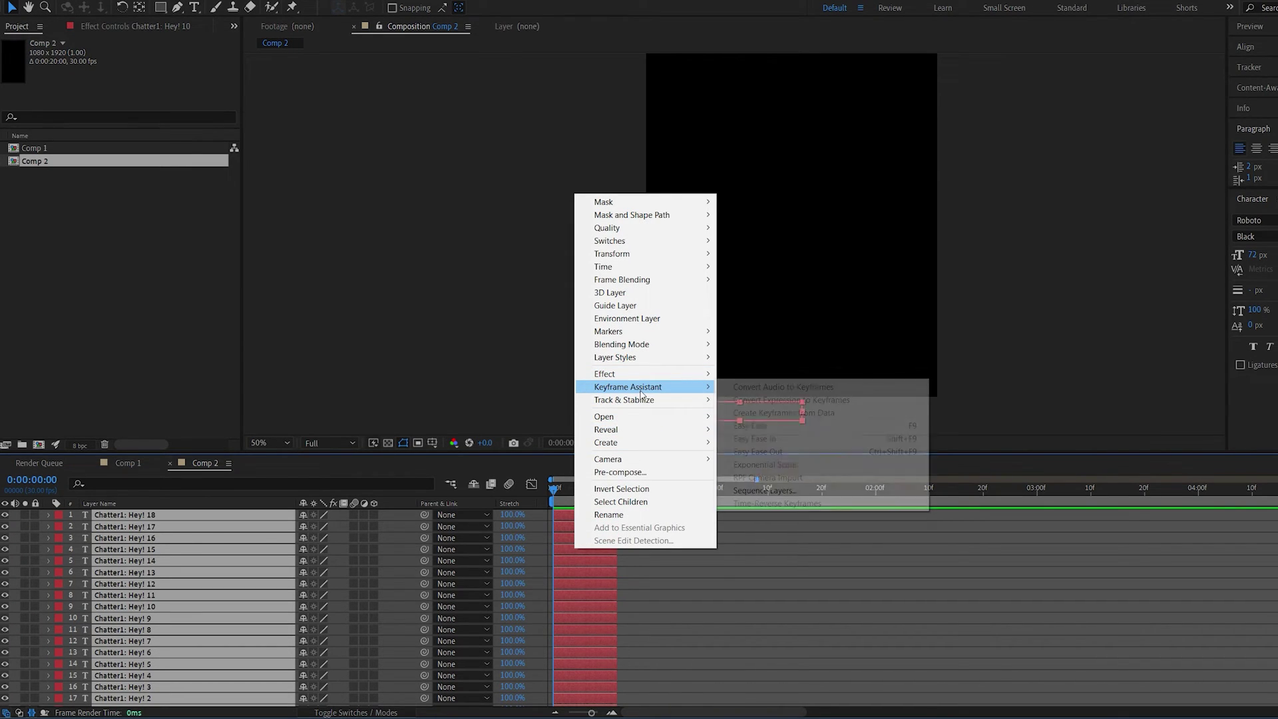
{"action": "left_click", "coordinate": [781, 493]}
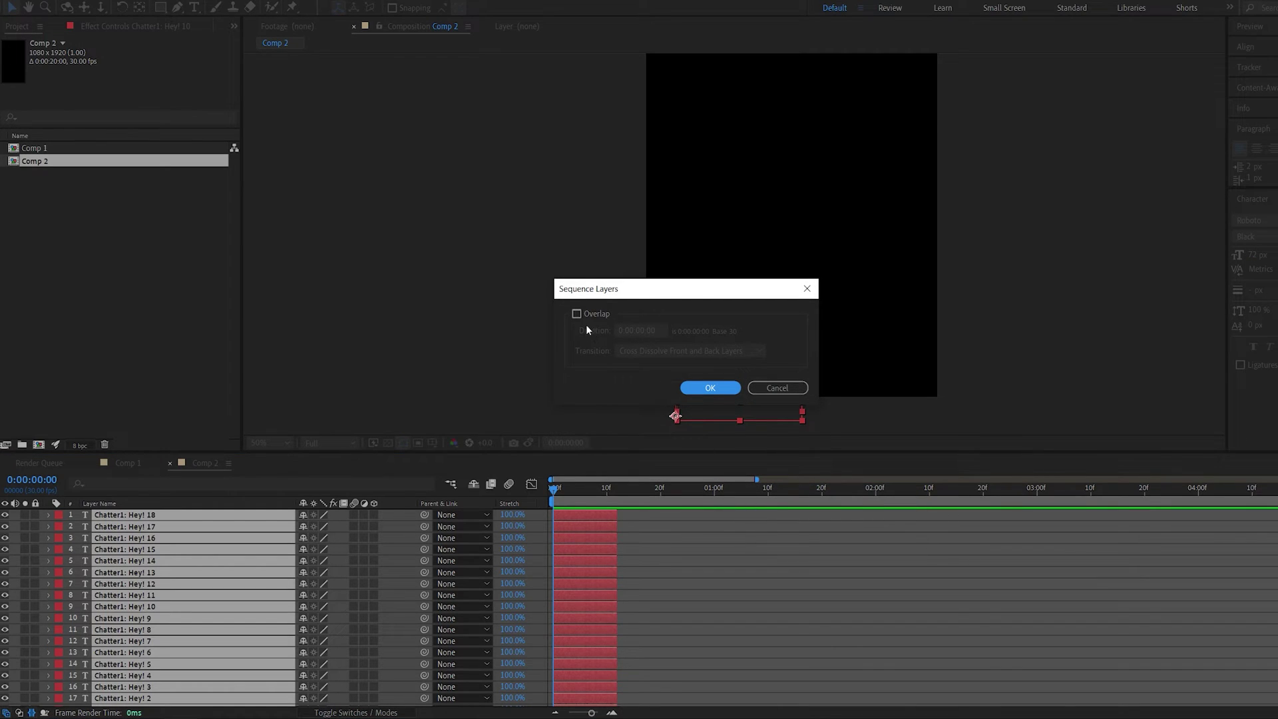
{"action": "left_click", "coordinate": [721, 387]}
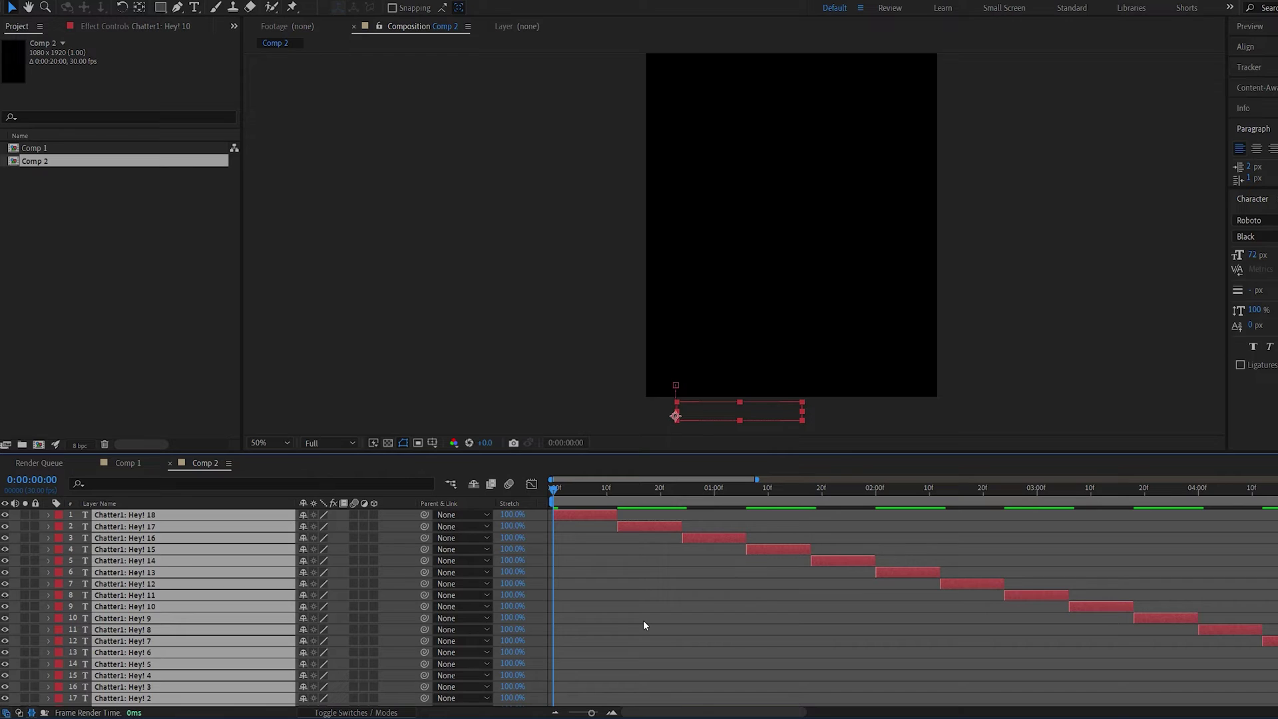
{"action": "key", "text": "space"}
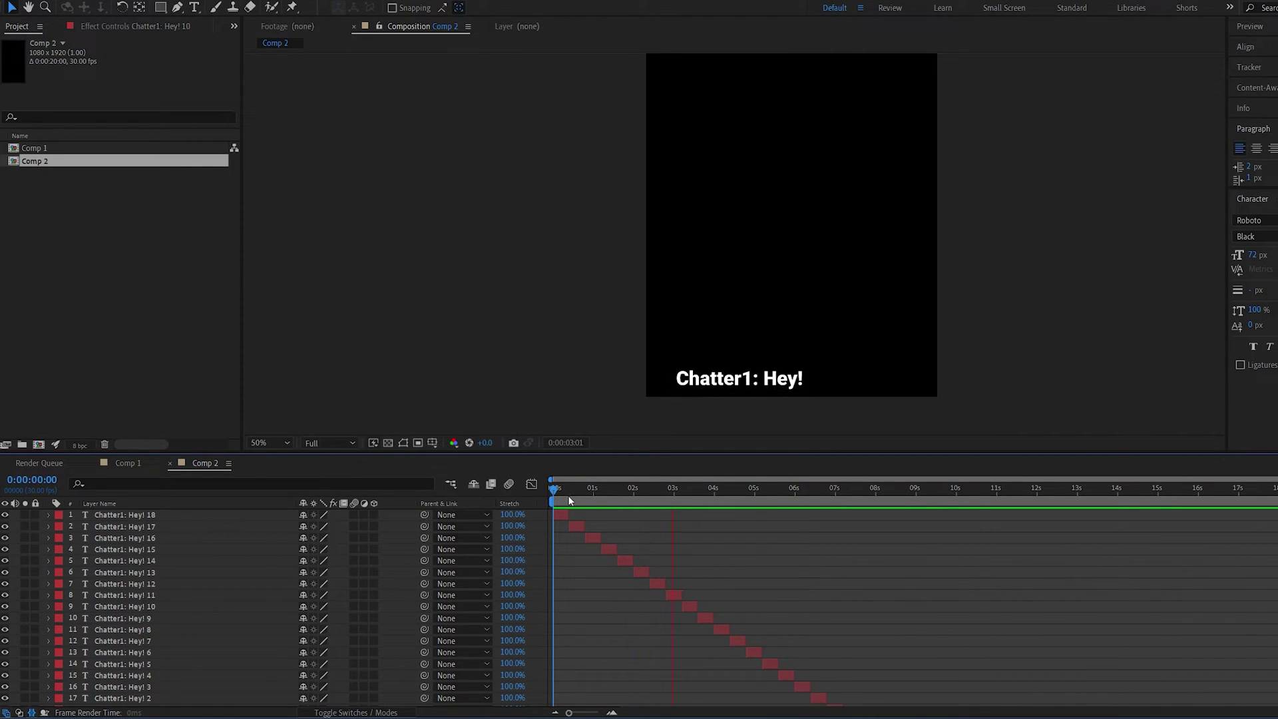
Step: Extend the ends of all the staggered text layers to the end of the composition and play back the stacking chat
{"action": "key", "text": "space"}
{"action": "key", "text": "ctrl+a"}
{"action": "left_click_drag", "start_coordinate": [568, 514], "coordinate": [1274, 523]}
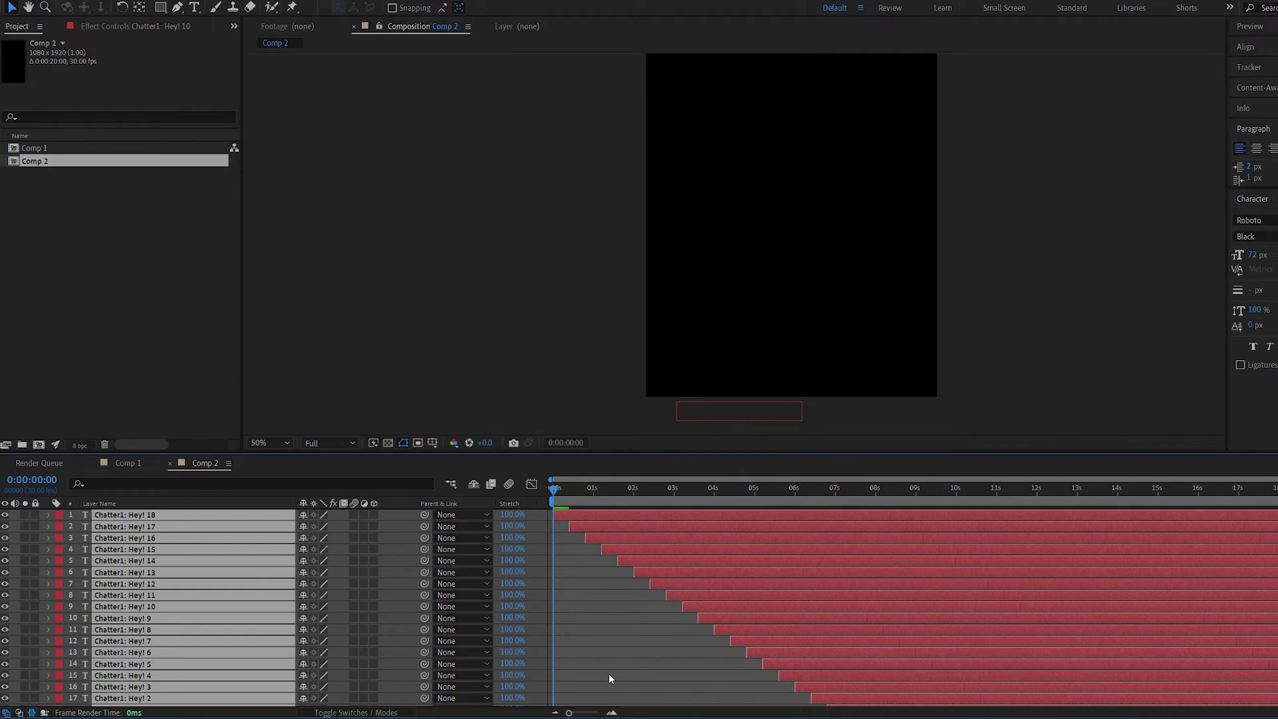
{"action": "key", "text": "F2"}
{"action": "key", "text": "space"}
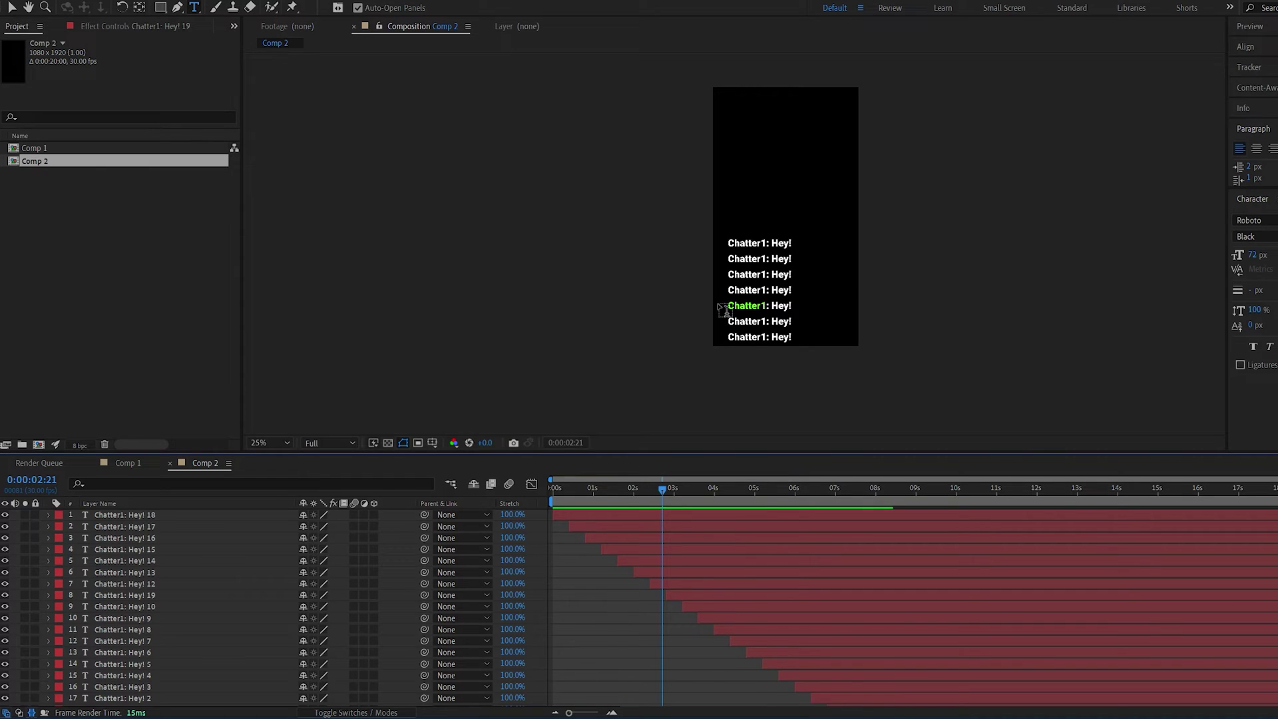
Step: Pre-compose all the chat text layers into a single composition layer
{"action": "left_click_drag", "start_coordinate": [807, 492], "coordinate": [827, 496]}
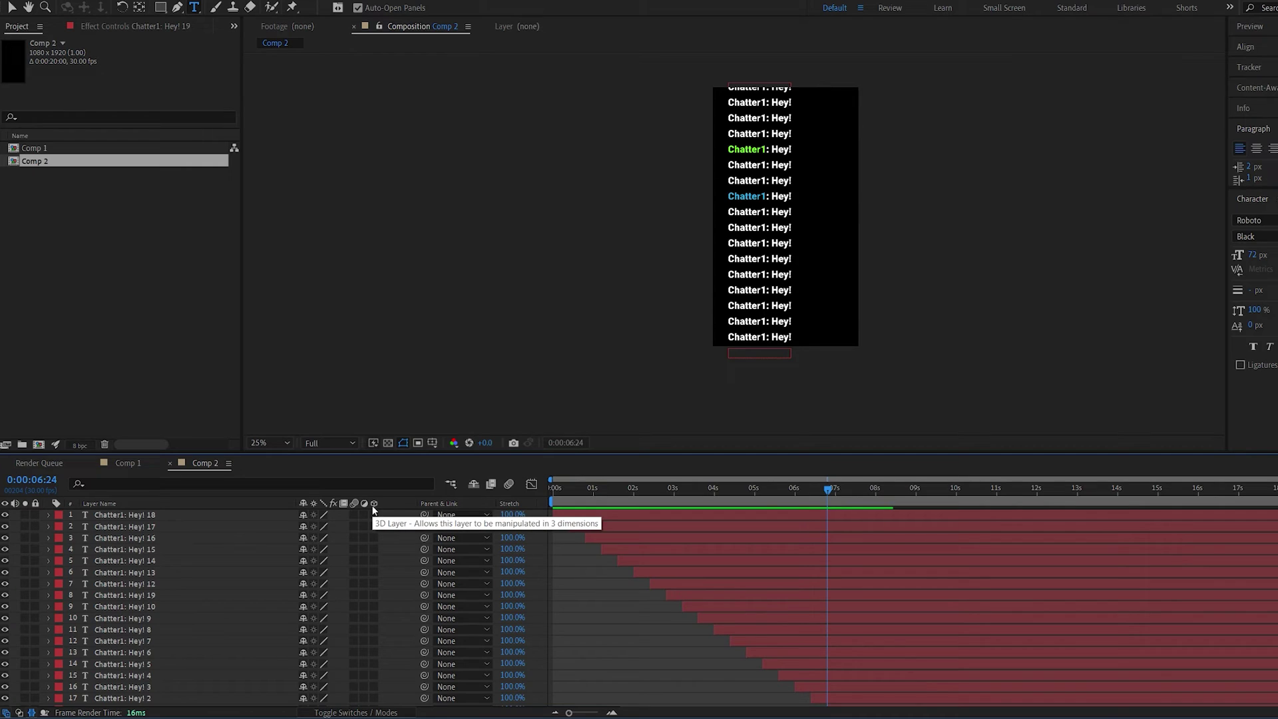
{"action": "key", "text": "ctrl+a"}
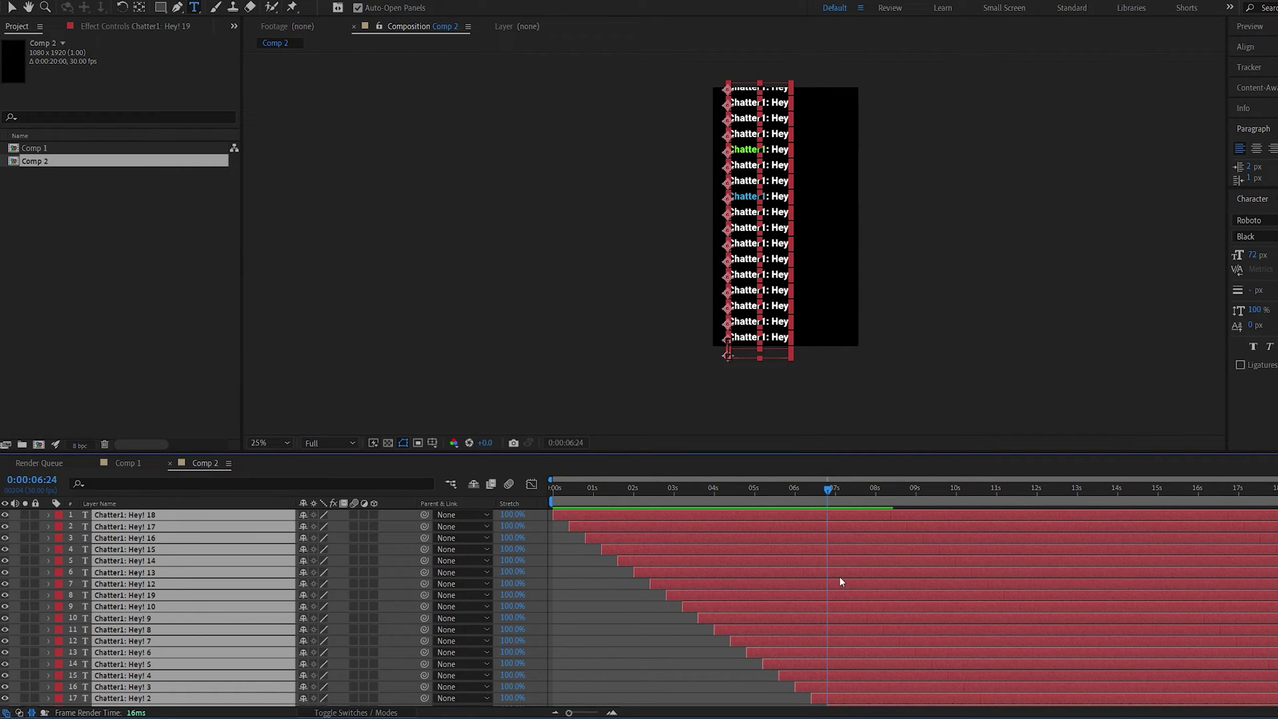
{"action": "key", "text": "ctrl+shift+c"}
{"action": "left_click", "coordinate": [732, 437]}
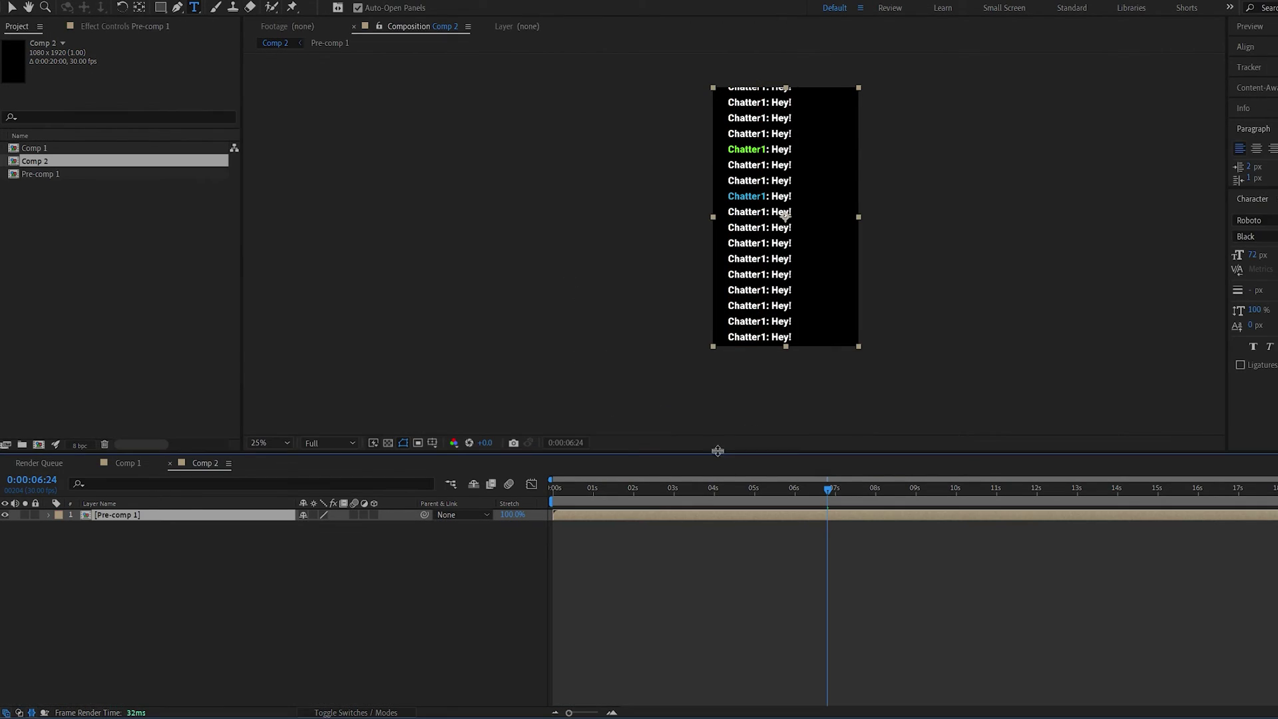
Step: Duplicate the pre-composed chat layer and start the copy at about 7 seconds so the messages keep scrolling, checking the timing in playback
{"action": "key", "text": "ctrl+d"}
{"action": "left_click_drag", "start_coordinate": [573, 521], "coordinate": [871, 521]}
{"action": "key", "text": "space"}
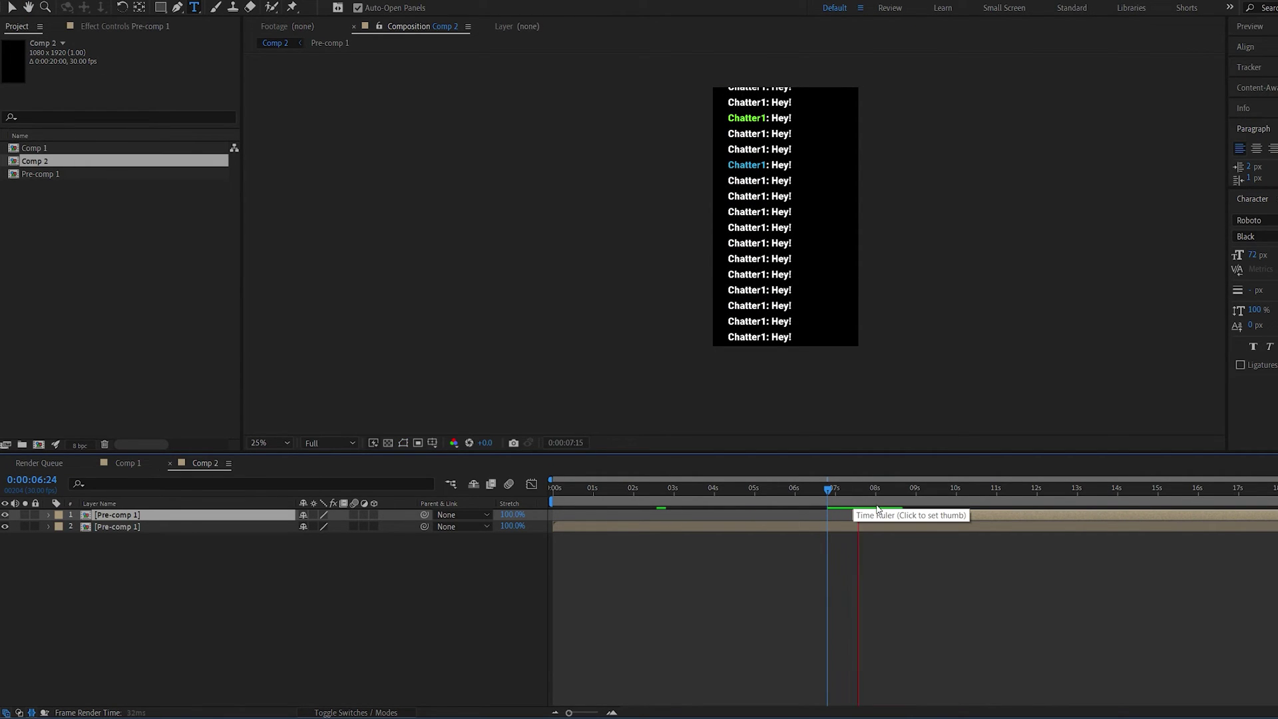
{"action": "left_click", "coordinate": [880, 515]}
{"action": "left_click_drag", "start_coordinate": [880, 516], "coordinate": [870, 515]}
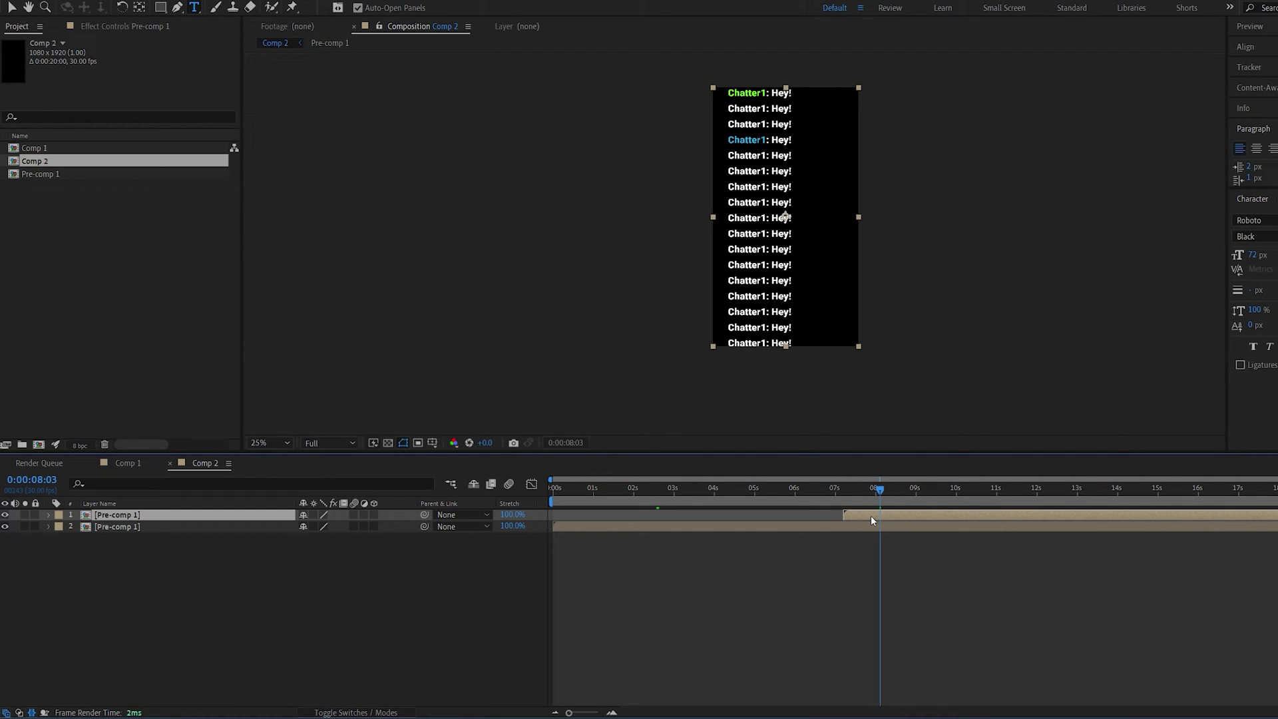
{"action": "key", "text": "space"}
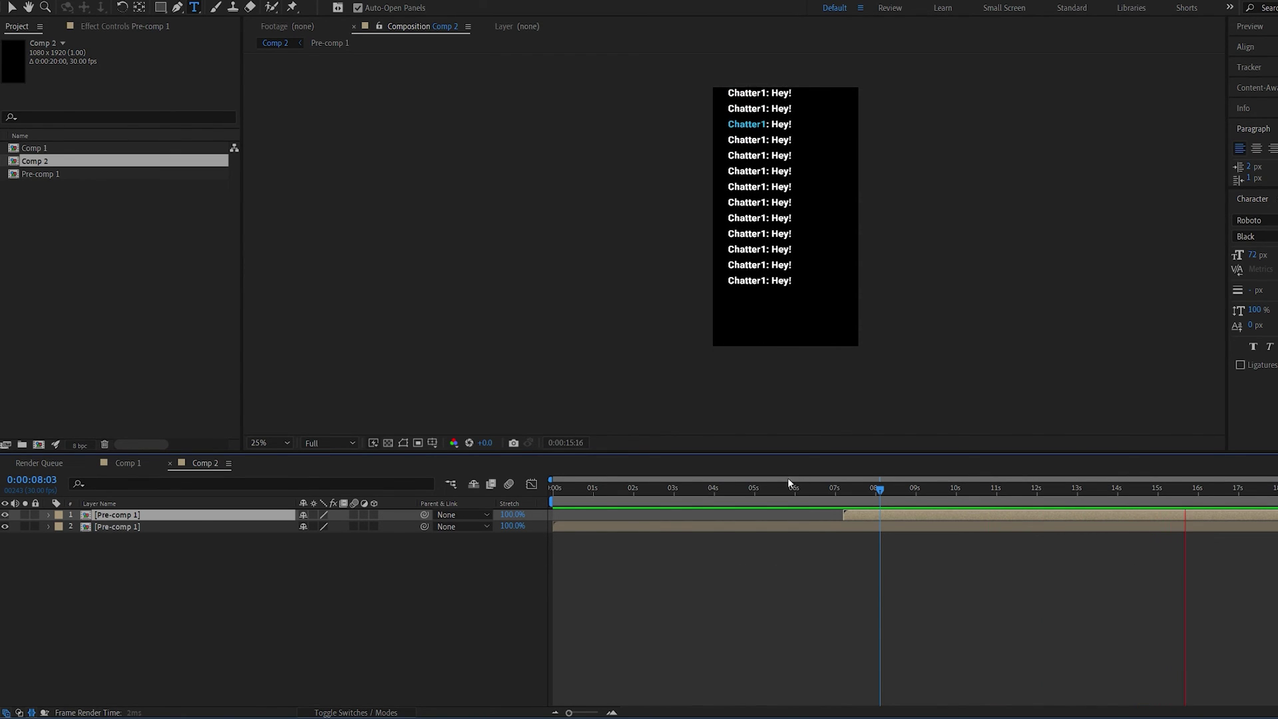
{"action": "left_click", "coordinate": [893, 489]}
Step: Place Comp 2 above the shape layers in Comp 1, scaled to 48% and fitted inside the tall frame, and preview it
{"action": "left_click", "coordinate": [129, 463]}
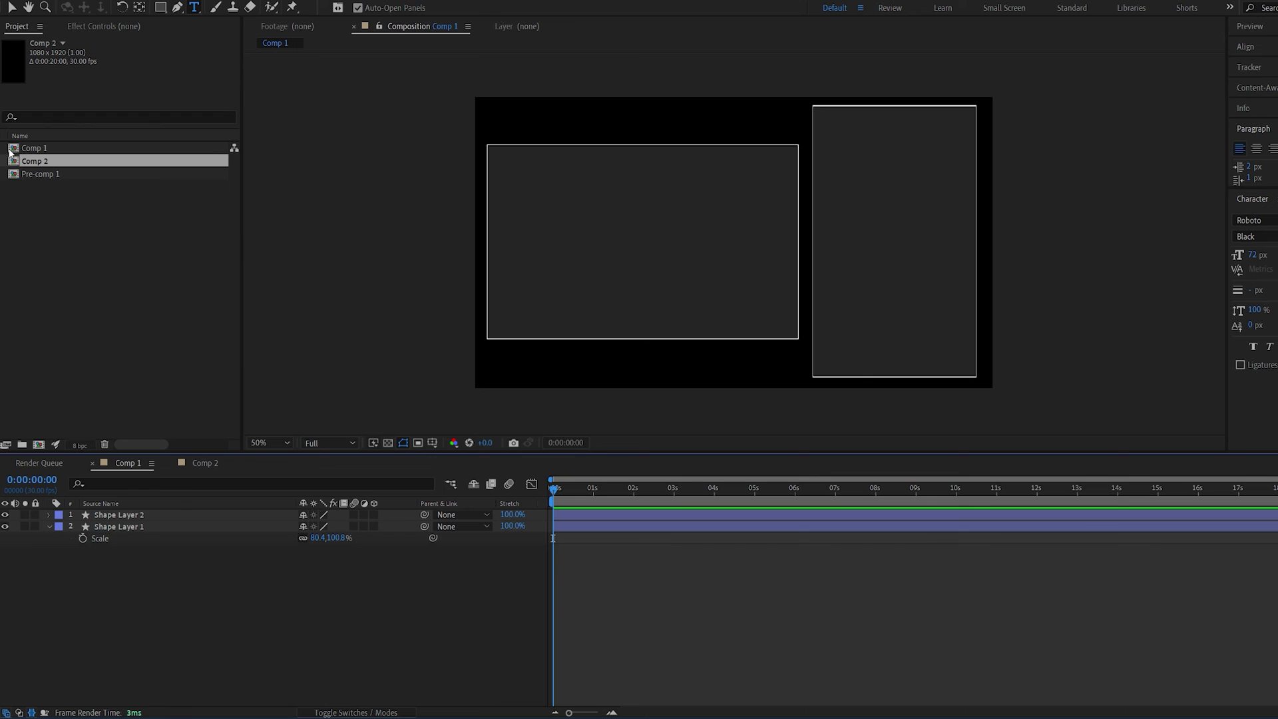
{"action": "left_click", "coordinate": [41, 221]}
{"action": "left_click_drag", "start_coordinate": [27, 161], "coordinate": [263, 526]}
{"action": "key", "text": "s"}
{"action": "key", "text": "v"}
{"action": "left_click_drag", "start_coordinate": [731, 303], "coordinate": [879, 304]}
{"action": "key", "text": "space"}
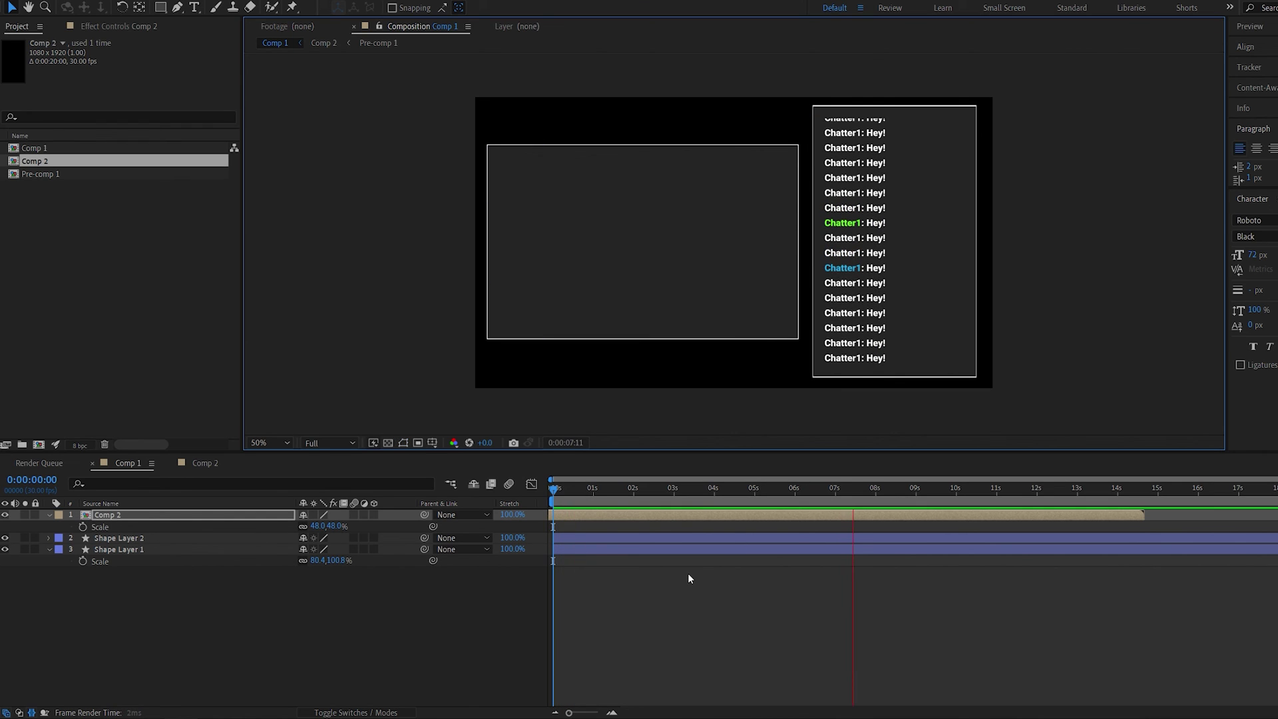